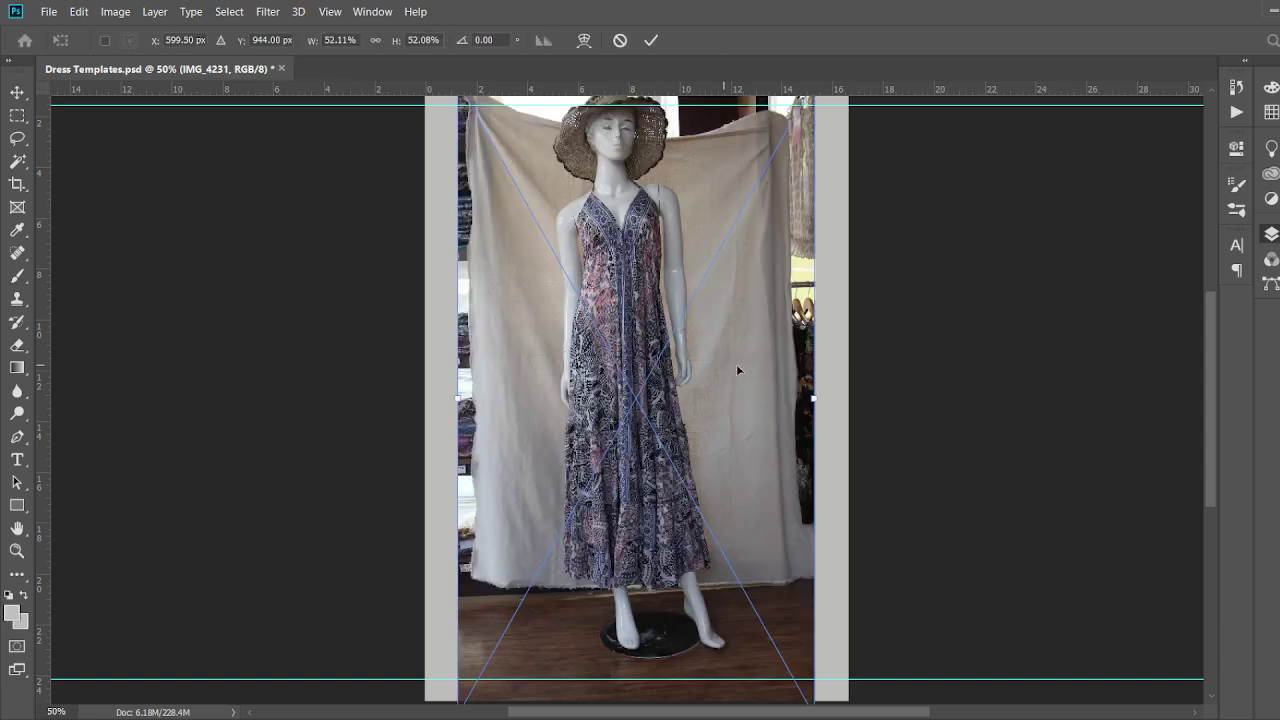
- Scale the mannequin photo to about 52.57% wide and 52.55% high between the horizontal guides and apply the transform
scroll(722, 303, "down", 2)
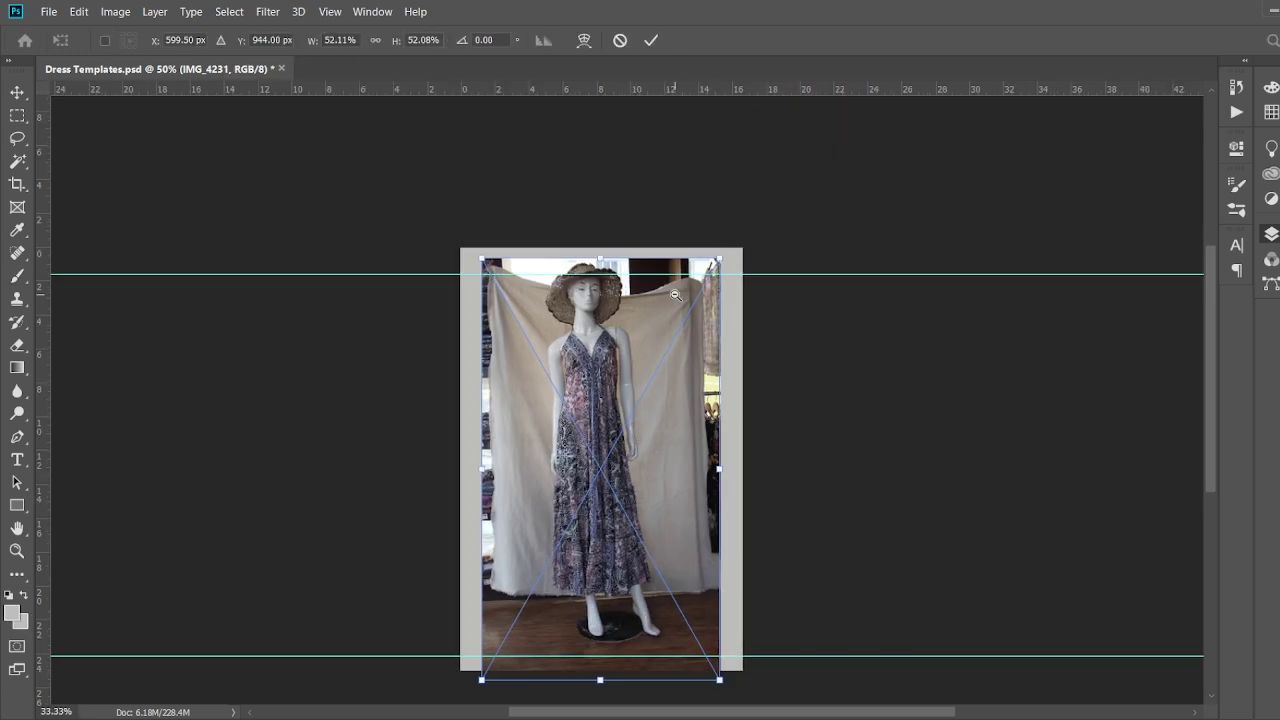
scroll(589, 481, "up", 2)
scroll(791, 322, "down", 2)
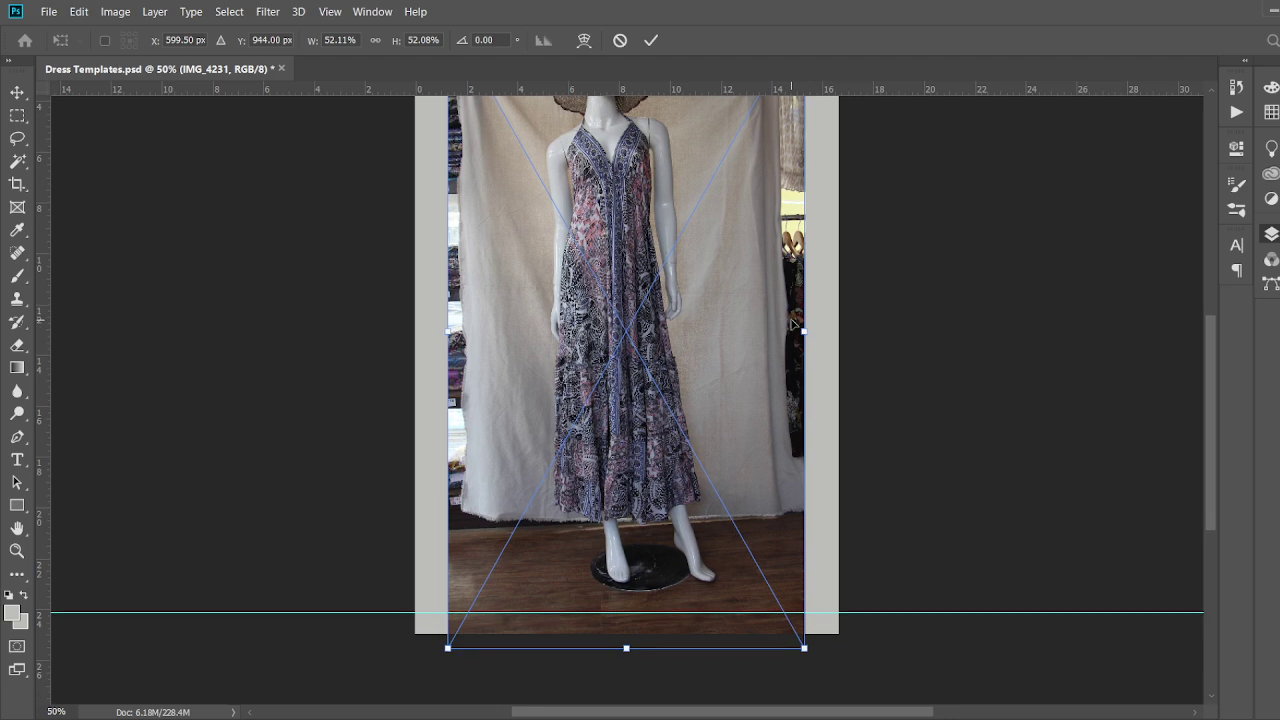
left_click_drag(805, 650, 818, 671)
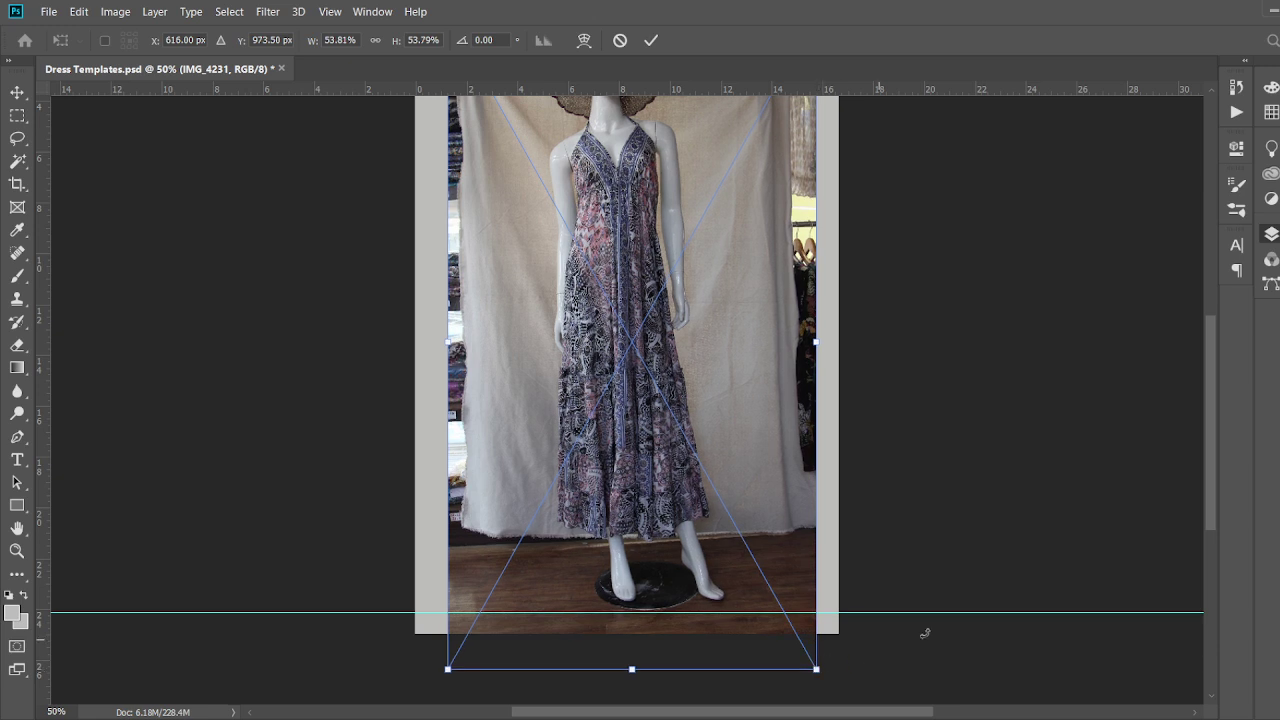
scroll(925, 633, "up", 5)
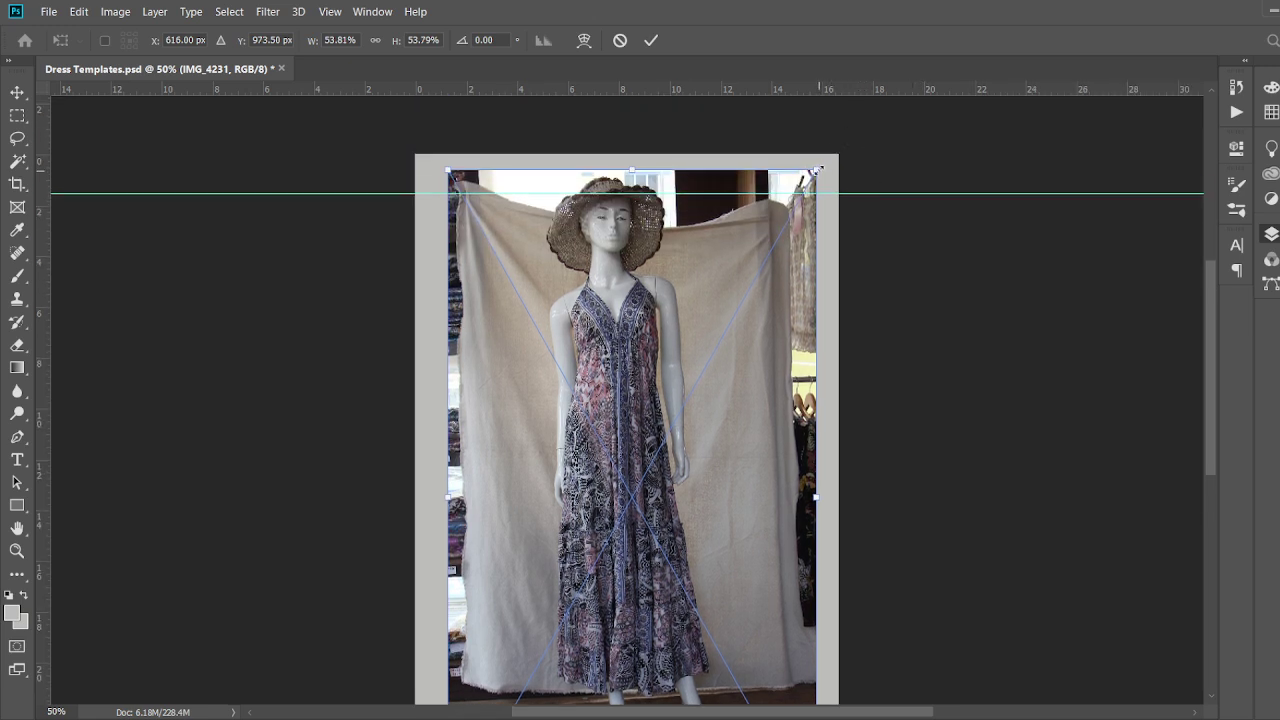
left_click_drag(815, 171, 806, 186)
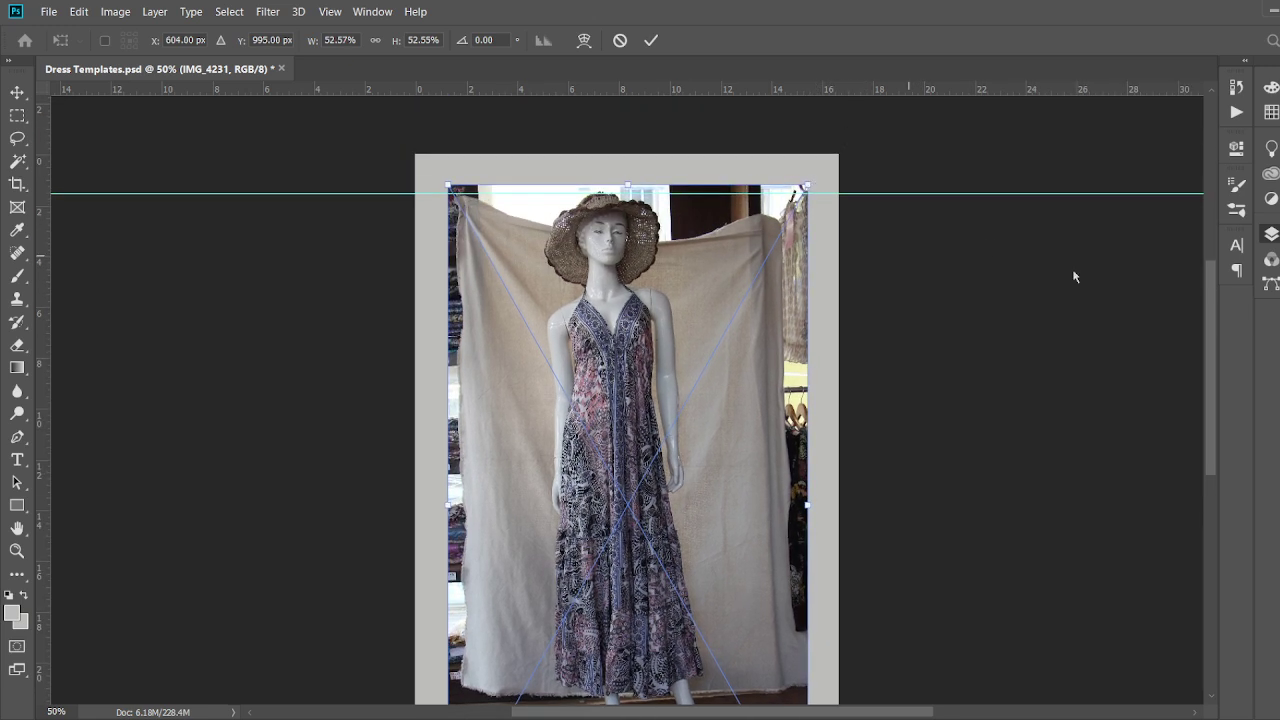
key("Return")
- Select the mannequin in the photo automatically with the Subject selection command
key("b")
scroll(1113, 289, "down", 2)
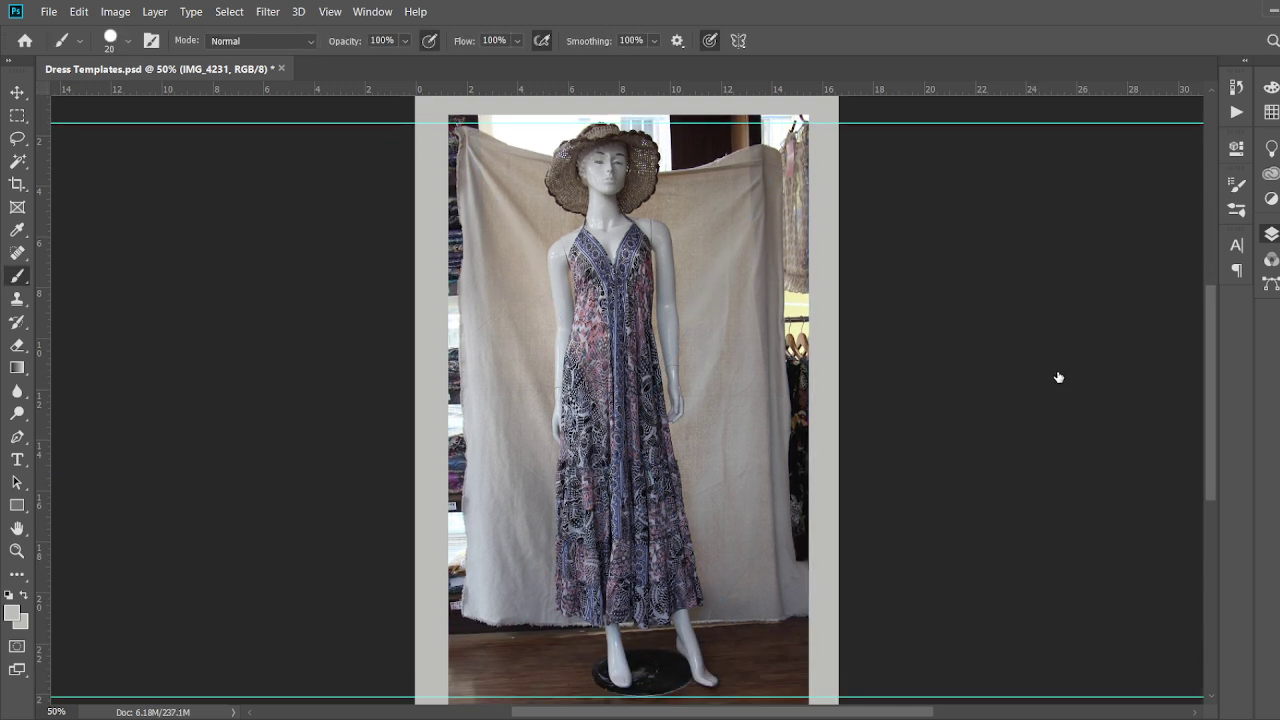
scroll(737, 353, "down", 2)
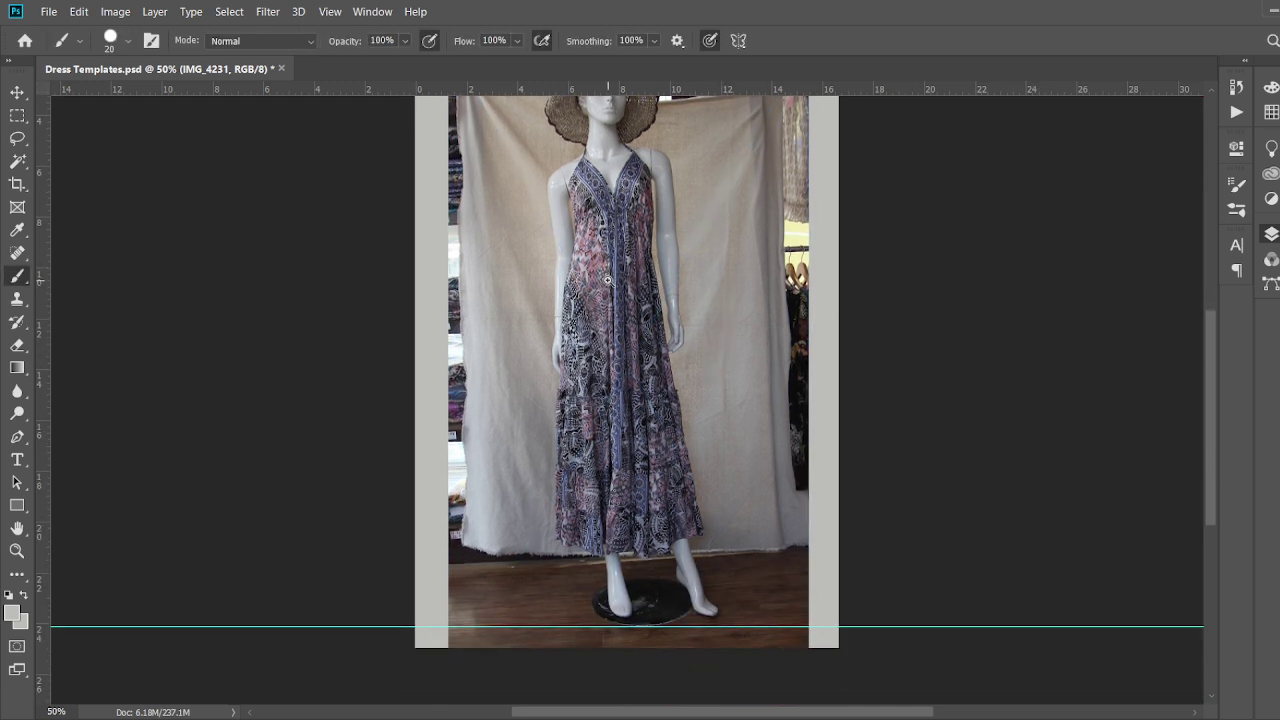
scroll(607, 280, "up", 2)
scroll(730, 323, "down", 2)
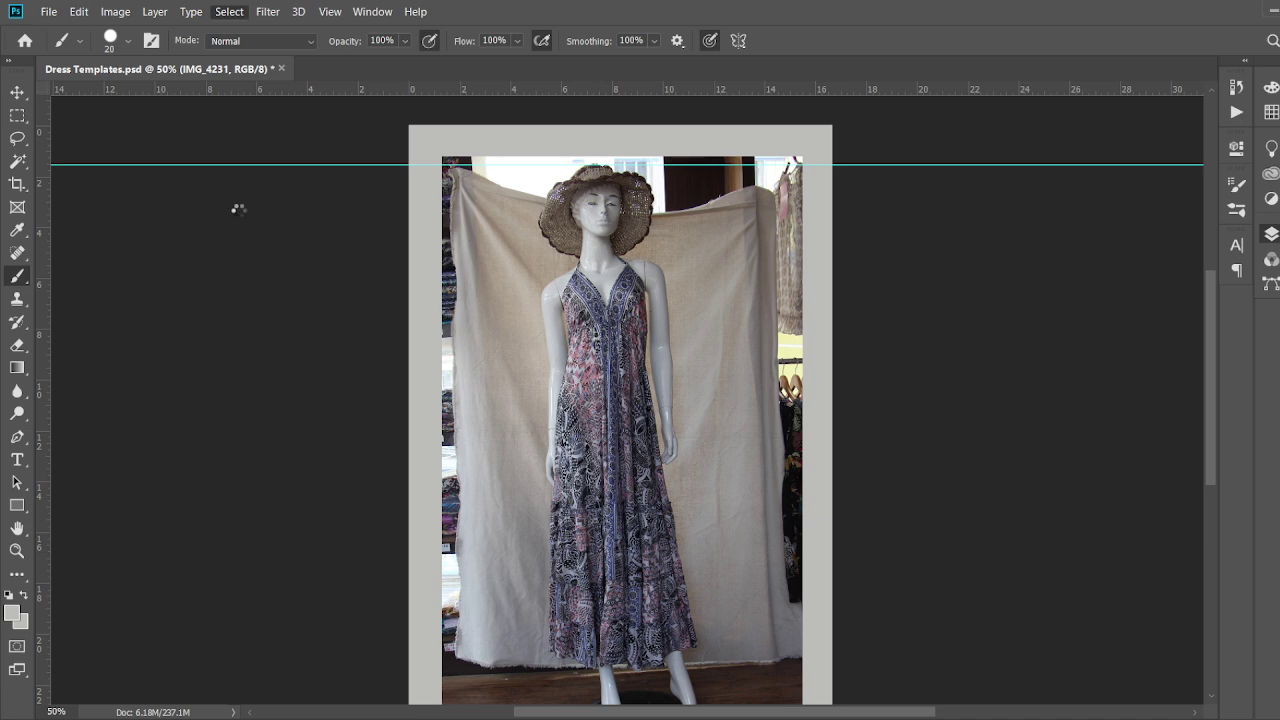
scroll(695, 216, "down", 2)
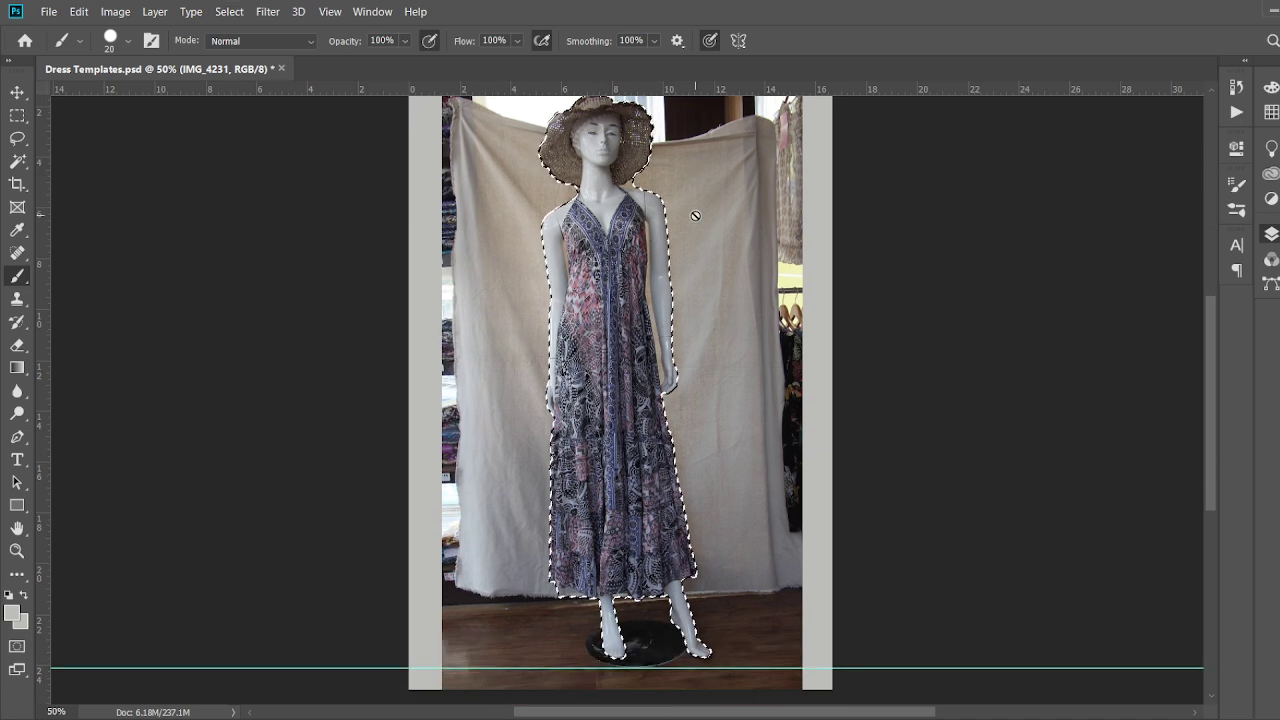
- Examine the selection edge closely around the feet, hem, dress, arms, shoulders and hat for wrongly included background
scroll(761, 405, "down", 2)
scroll(632, 460, "up", 4)
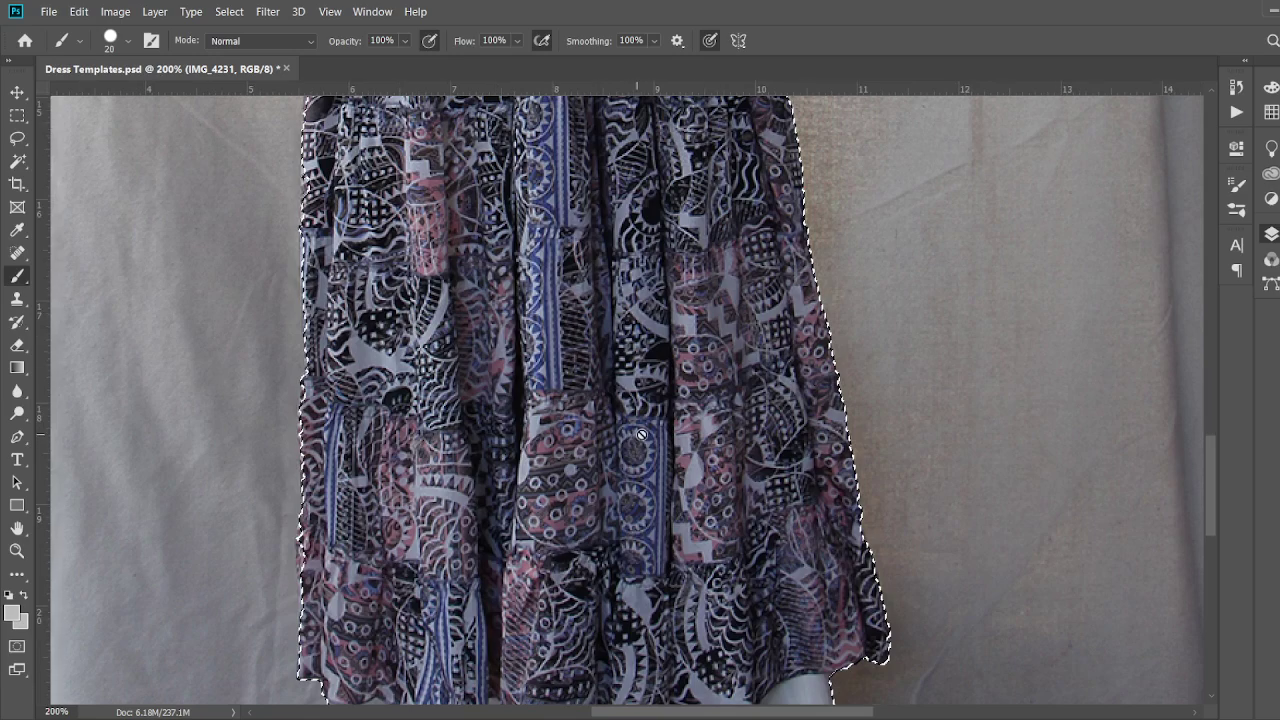
scroll(645, 430, "down", 3)
scroll(649, 417, "down", 2)
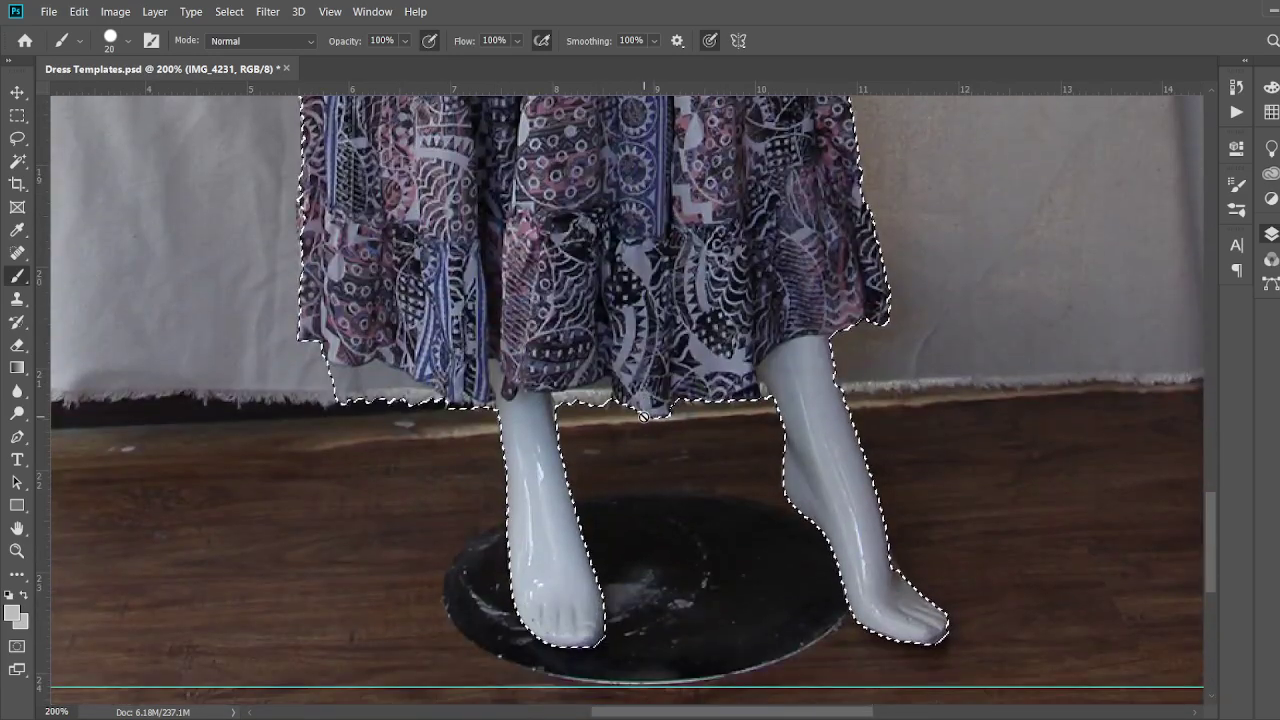
scroll(645, 417, "up", 5)
scroll(643, 416, "up", 10)
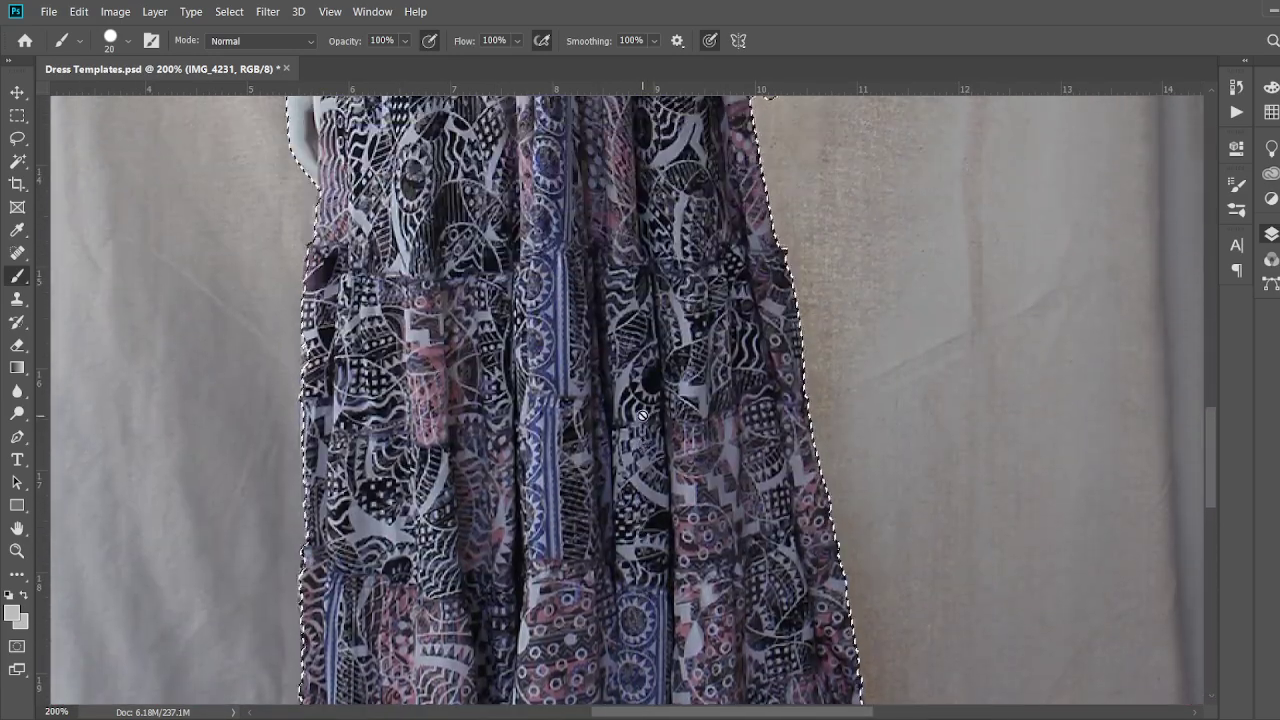
scroll(642, 415, "up", 10)
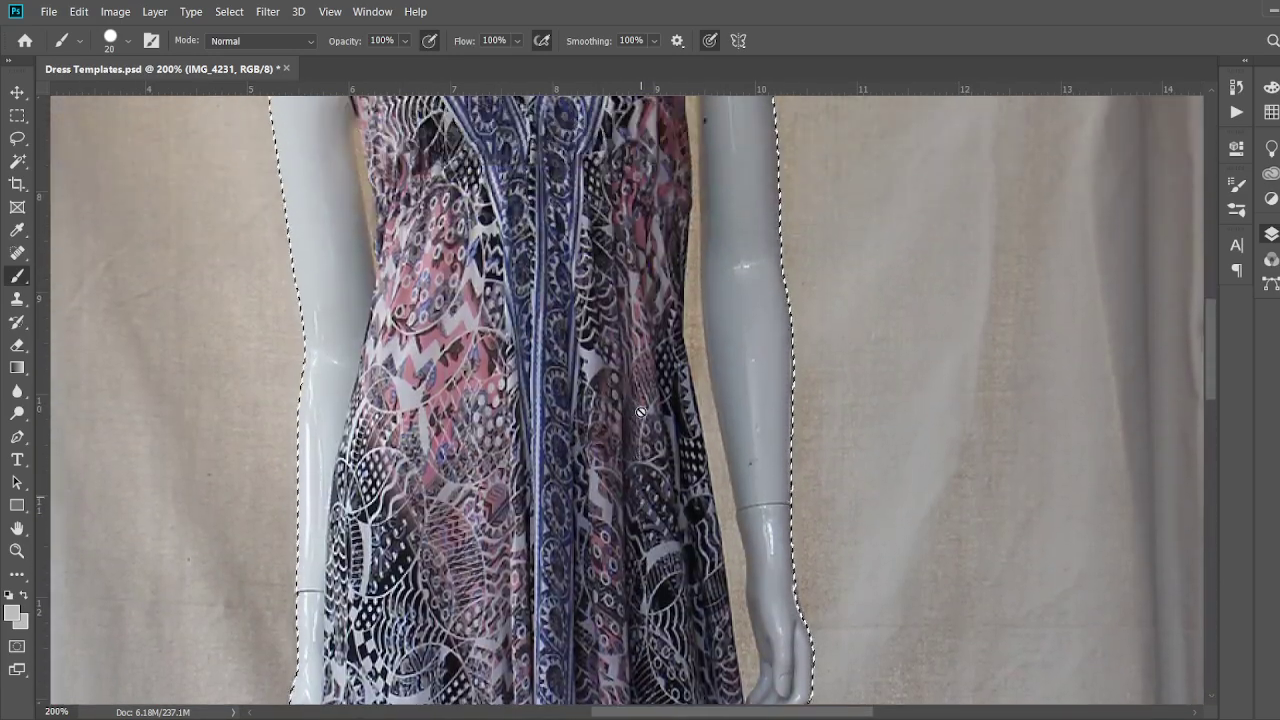
scroll(638, 408, "up", 10)
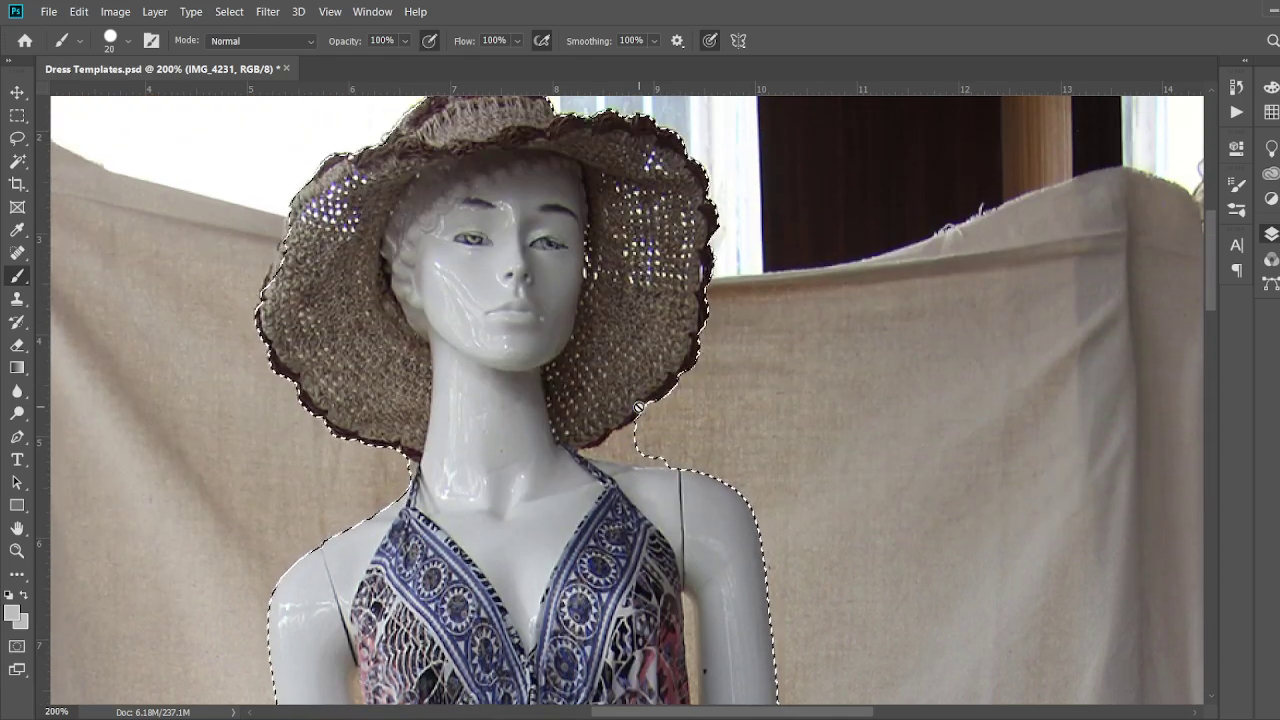
- Subtract the background gap between the hat brim and the shoulder from the selection with the Lasso tool at 0 px feather
scroll(630, 370, "down", 4)
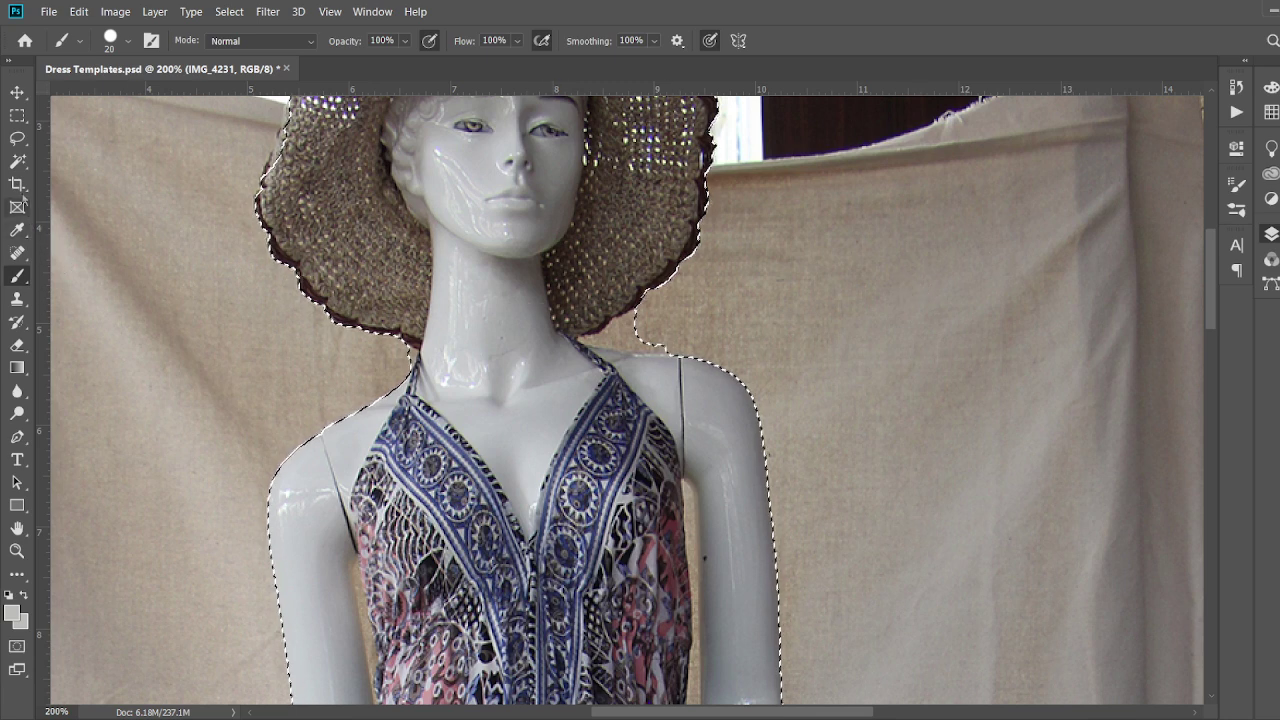
left_click(17, 138)
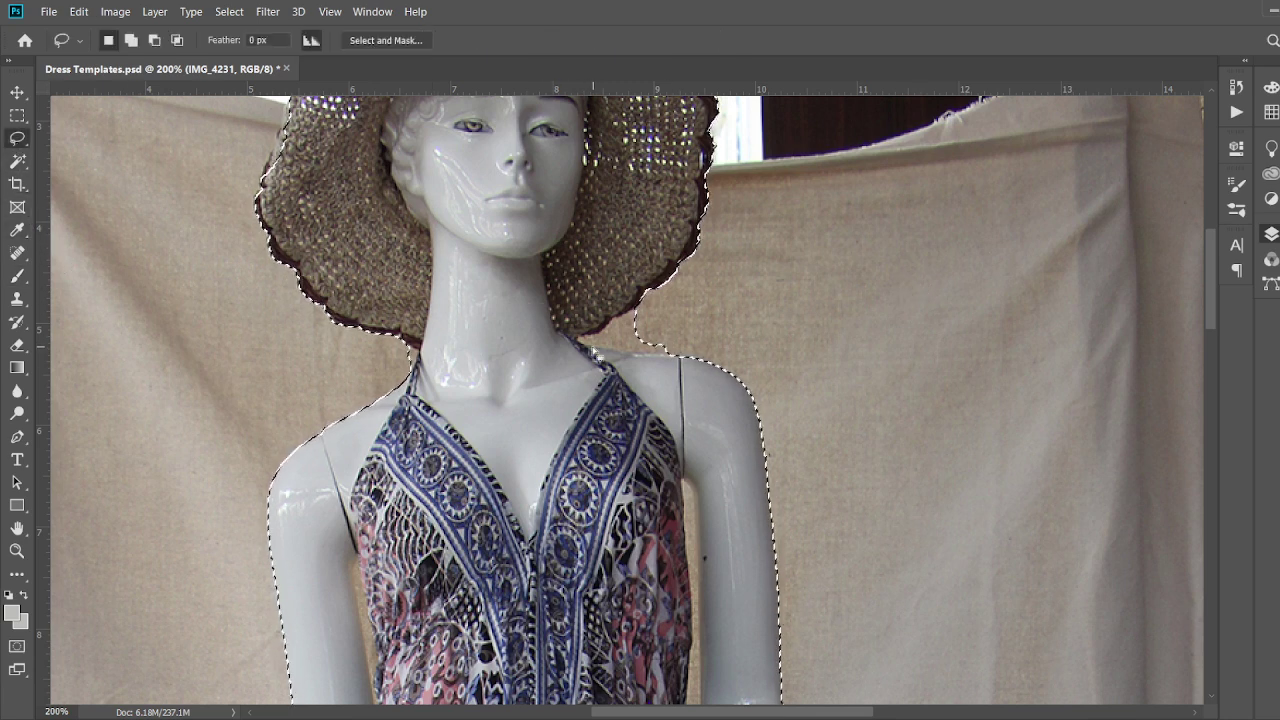
key("alt")
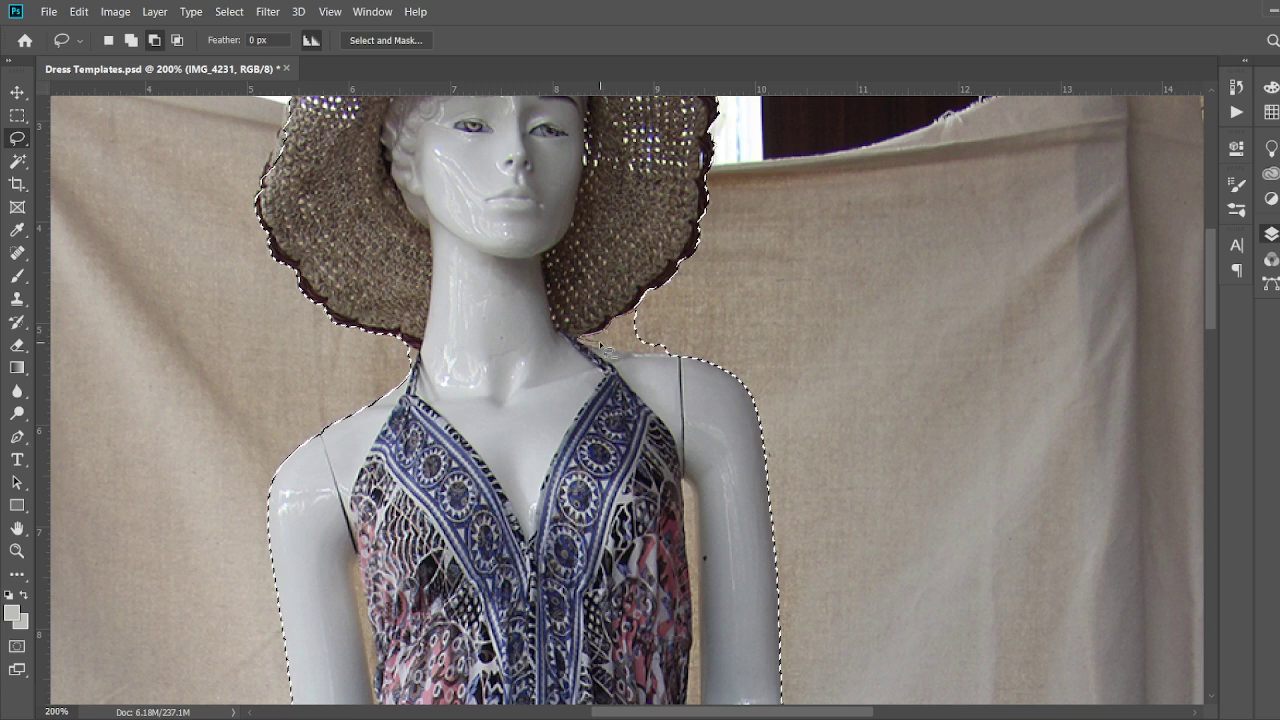
left_click_drag(650, 316, 645, 318)
scroll(662, 318, "down", 2)
key("alt")
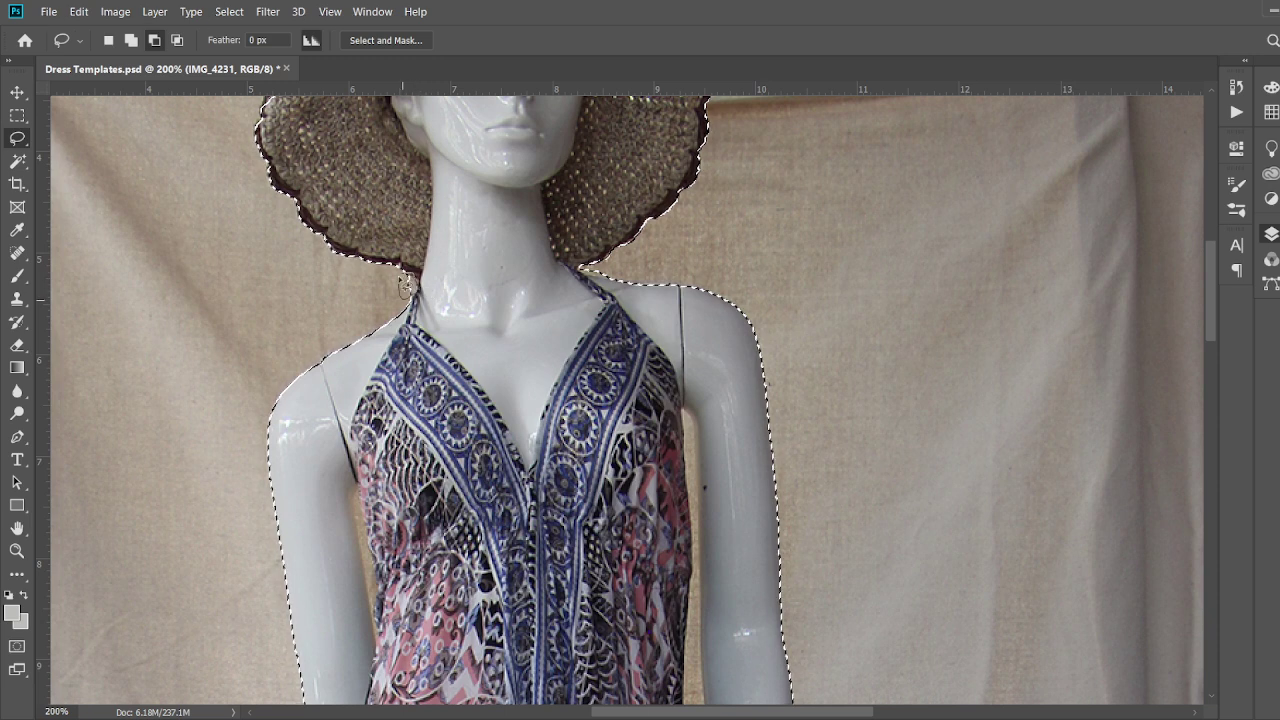
- Subtract the backdrop between the dress and the arm on the image's right side using the Magic Wand at tolerance 20
scroll(408, 285, "down", 10)
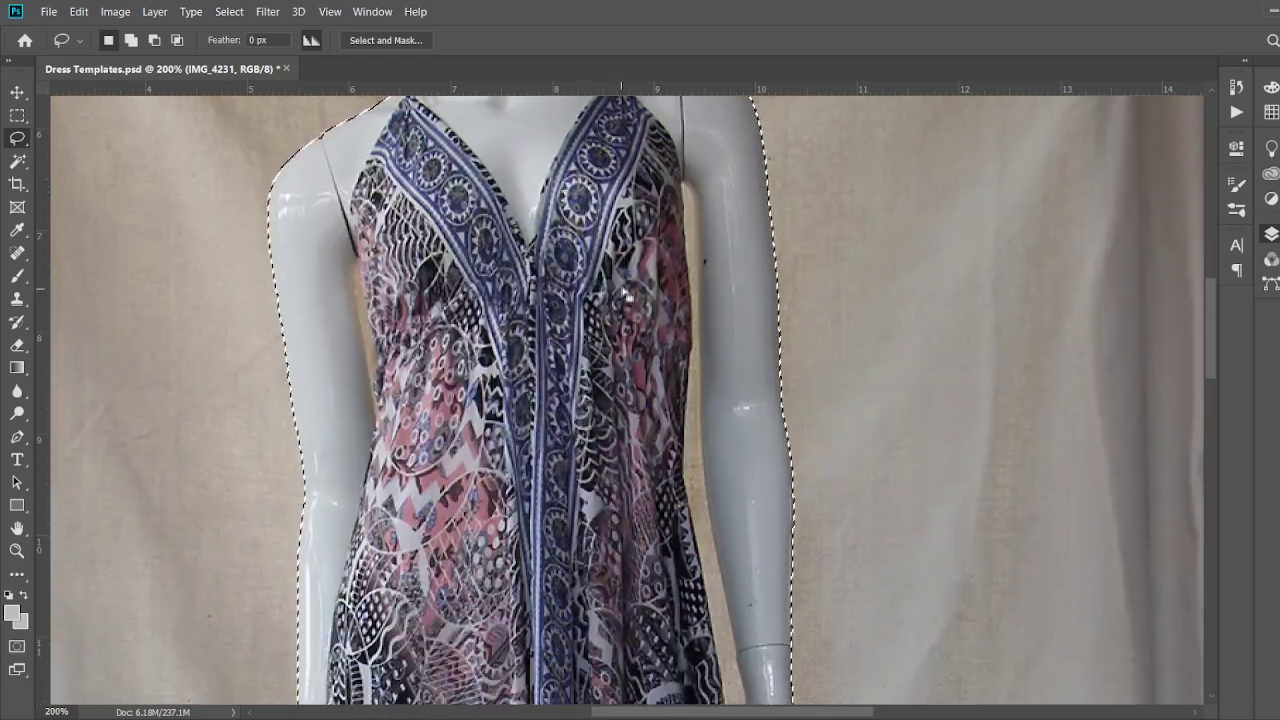
scroll(625, 290, "down", 5)
scroll(638, 286, "up", 8)
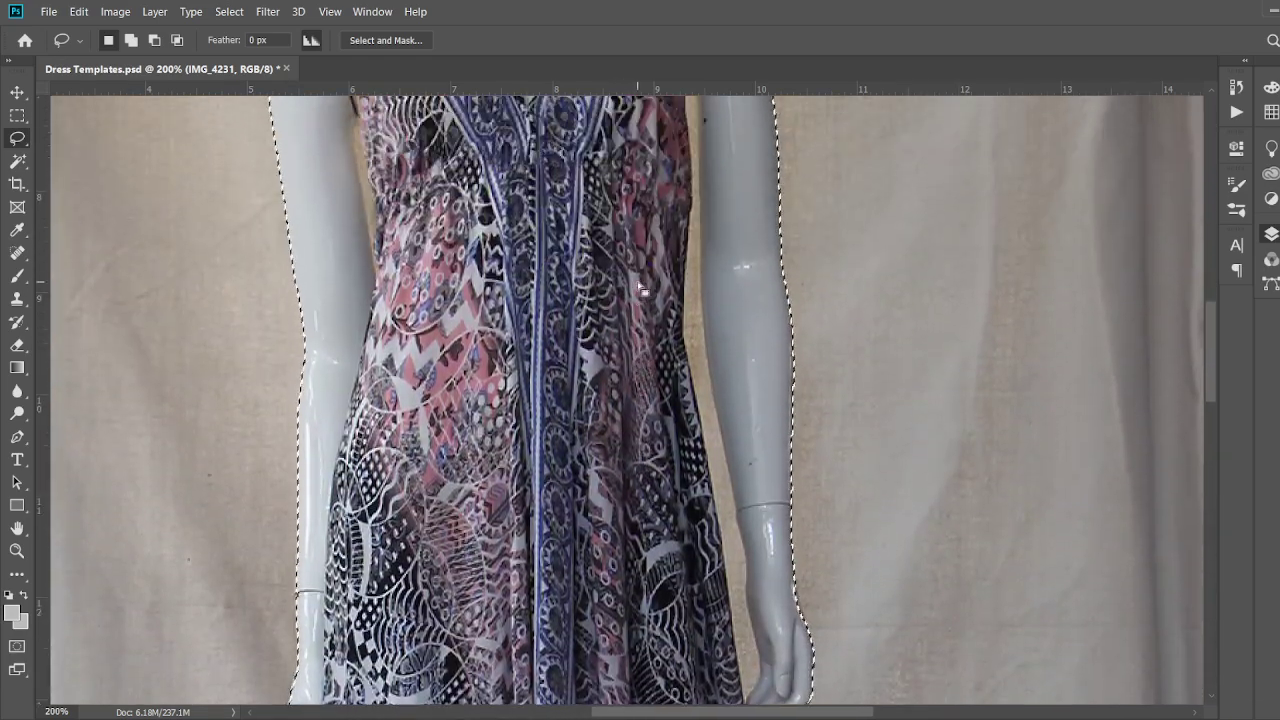
scroll(640, 290, "up", 2)
key("w")
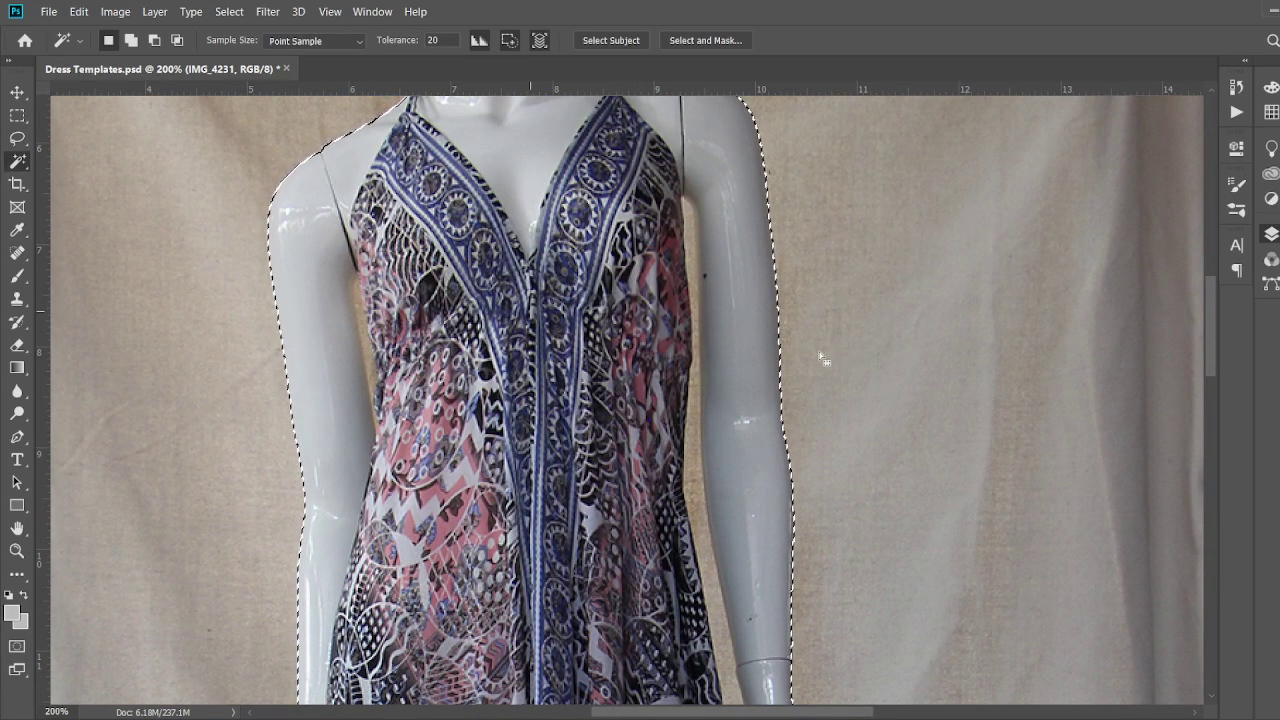
key("alt")
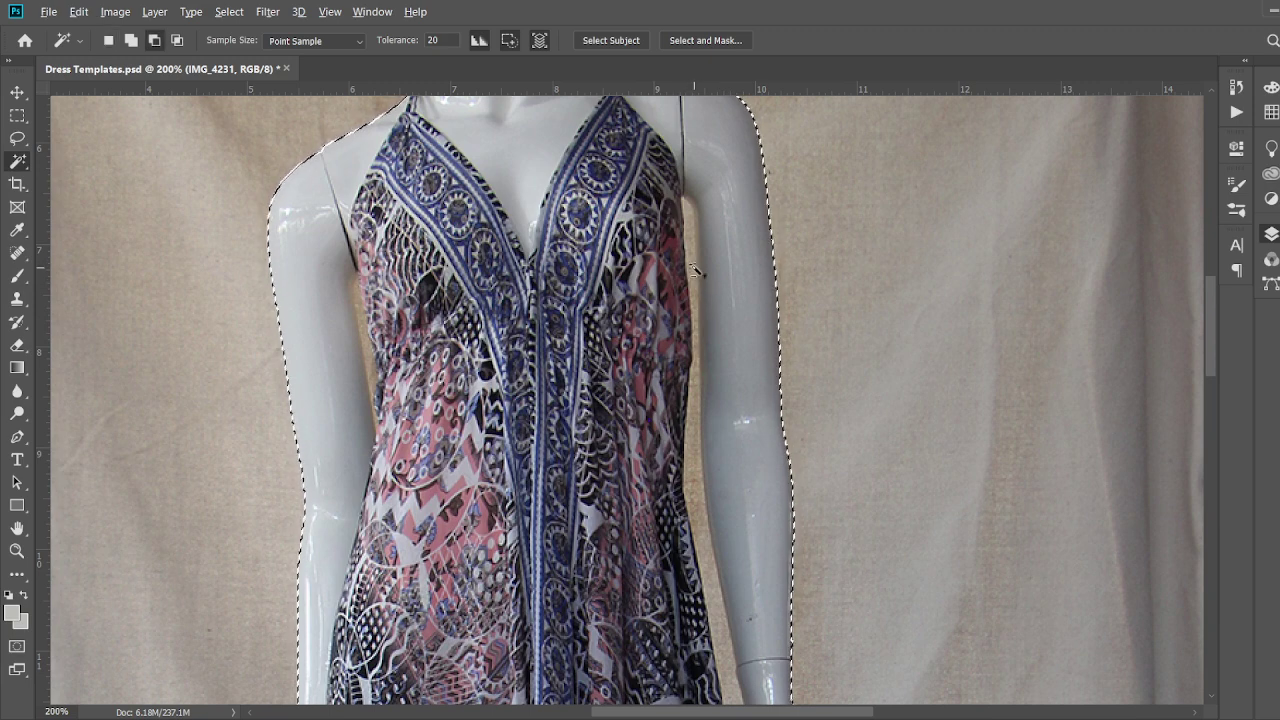
left_click(692, 265, "alt")
scroll(700, 300, "down", 6)
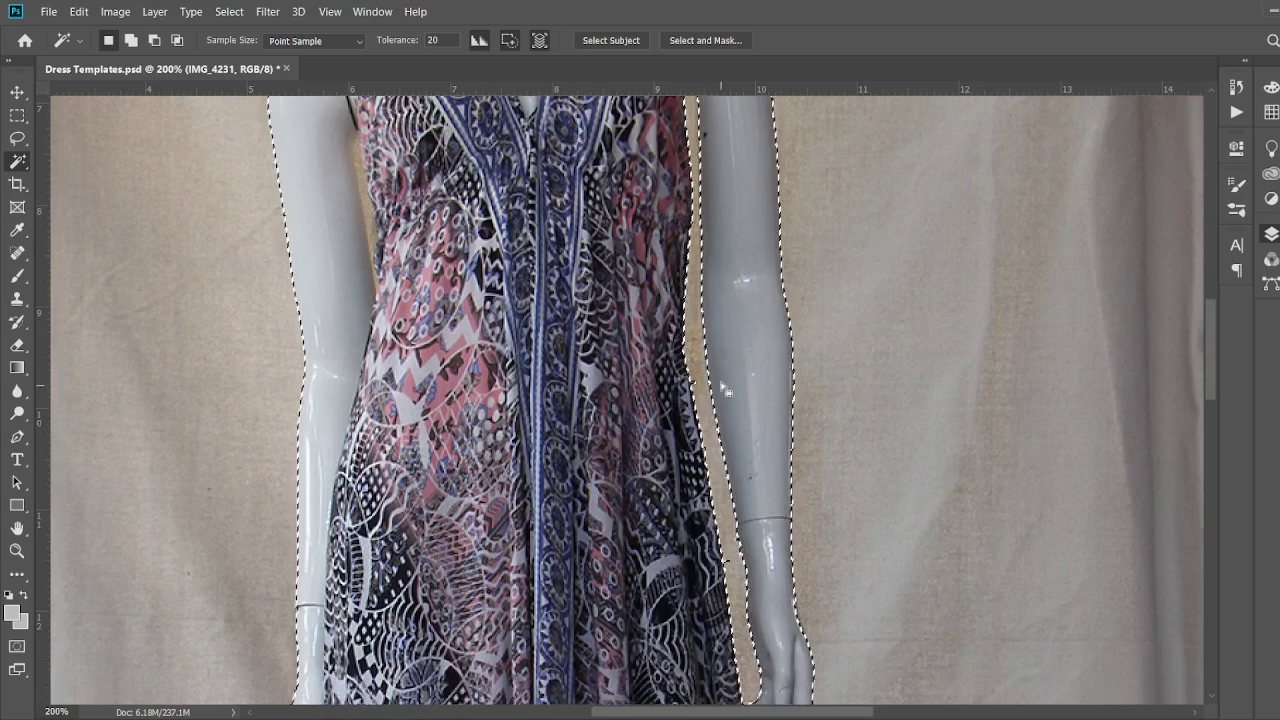
key("alt")
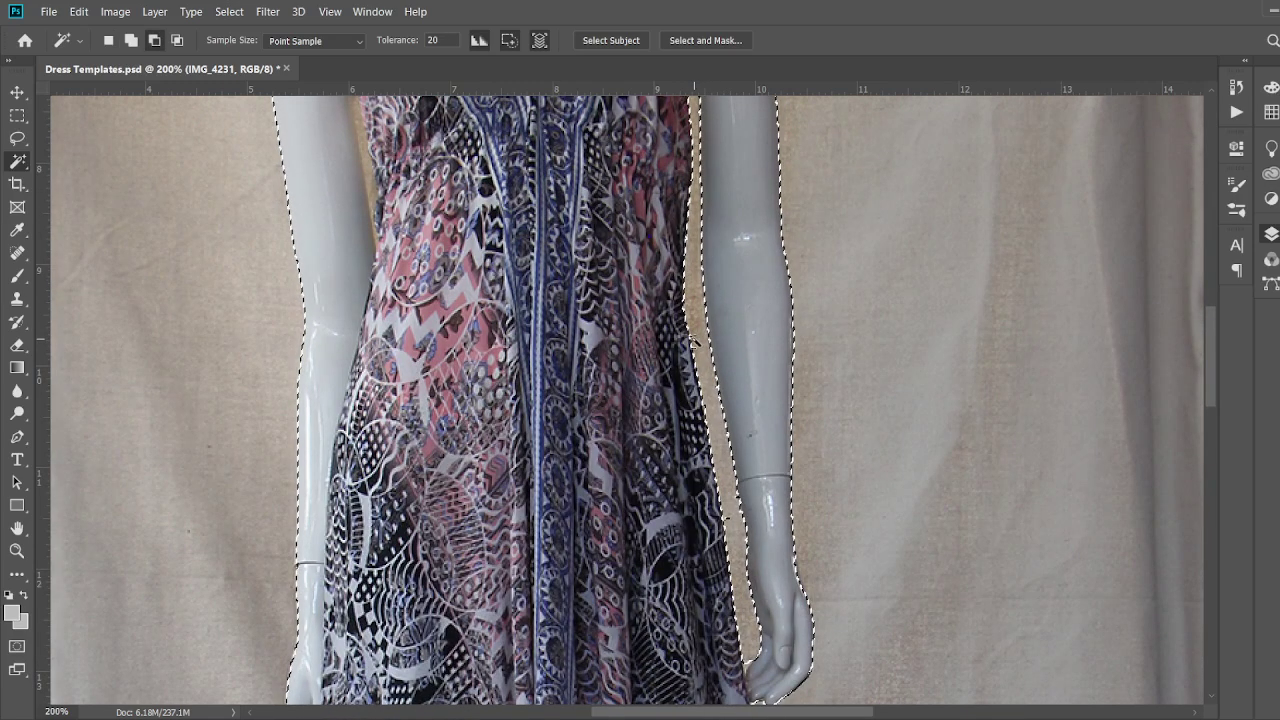
scroll(692, 338, "down", 2)
- Subtract the narrow backdrop gap between the dress and the arm on the image's left side with the Magic Wand
scroll(305, 212, "up", 5)
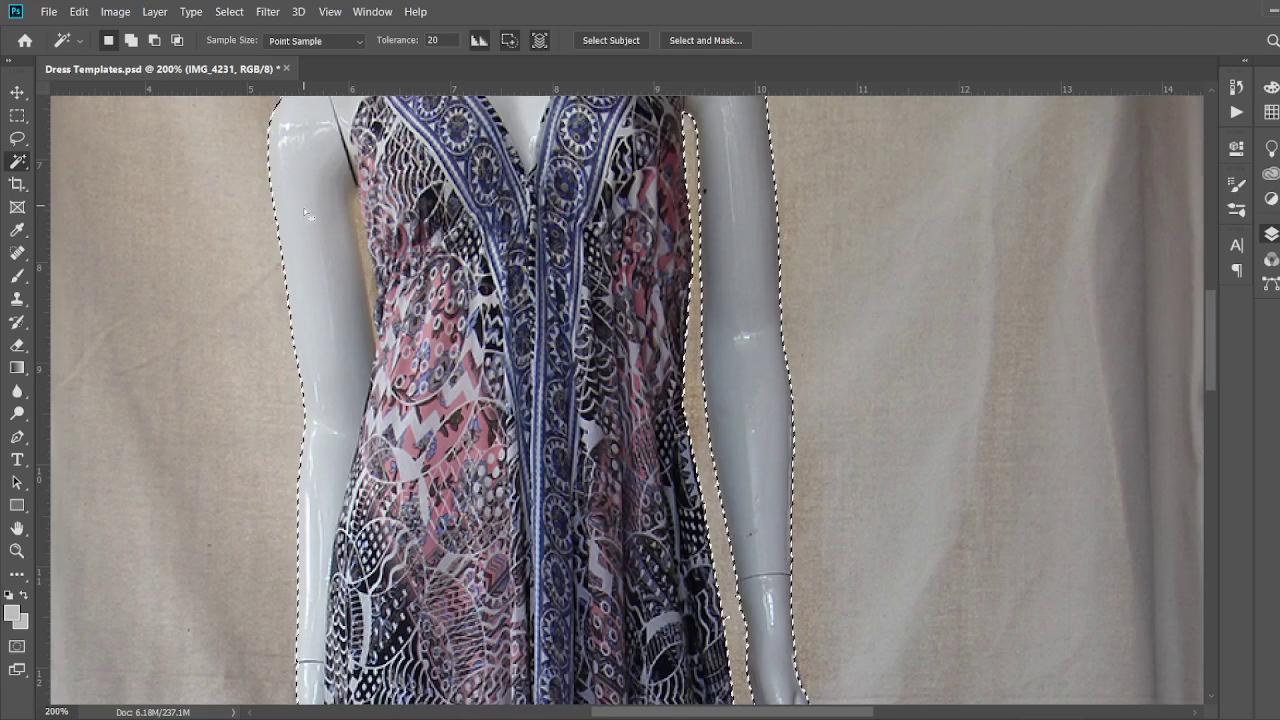
scroll(307, 214, "up", 4)
left_click(366, 395, "alt")
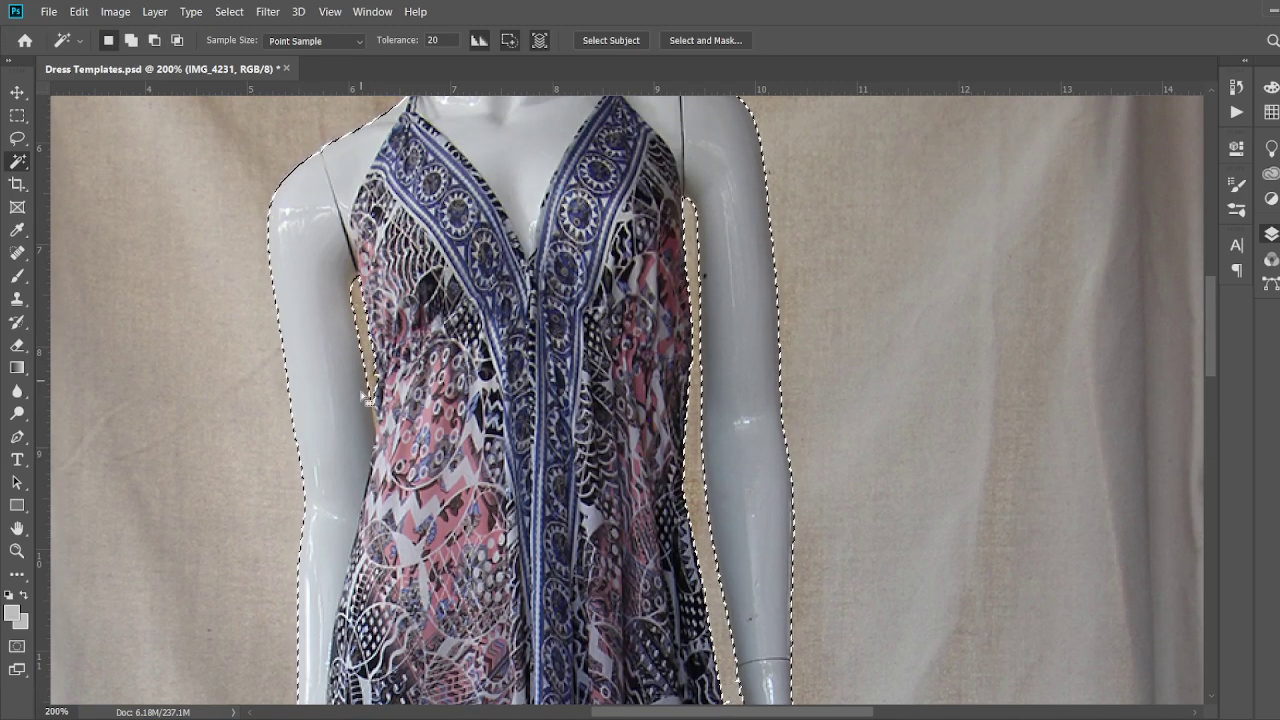
- Lasso the backdrop fringe under the dress hem between the two legs and subtract it from the selection
scroll(595, 218, "down", 7)
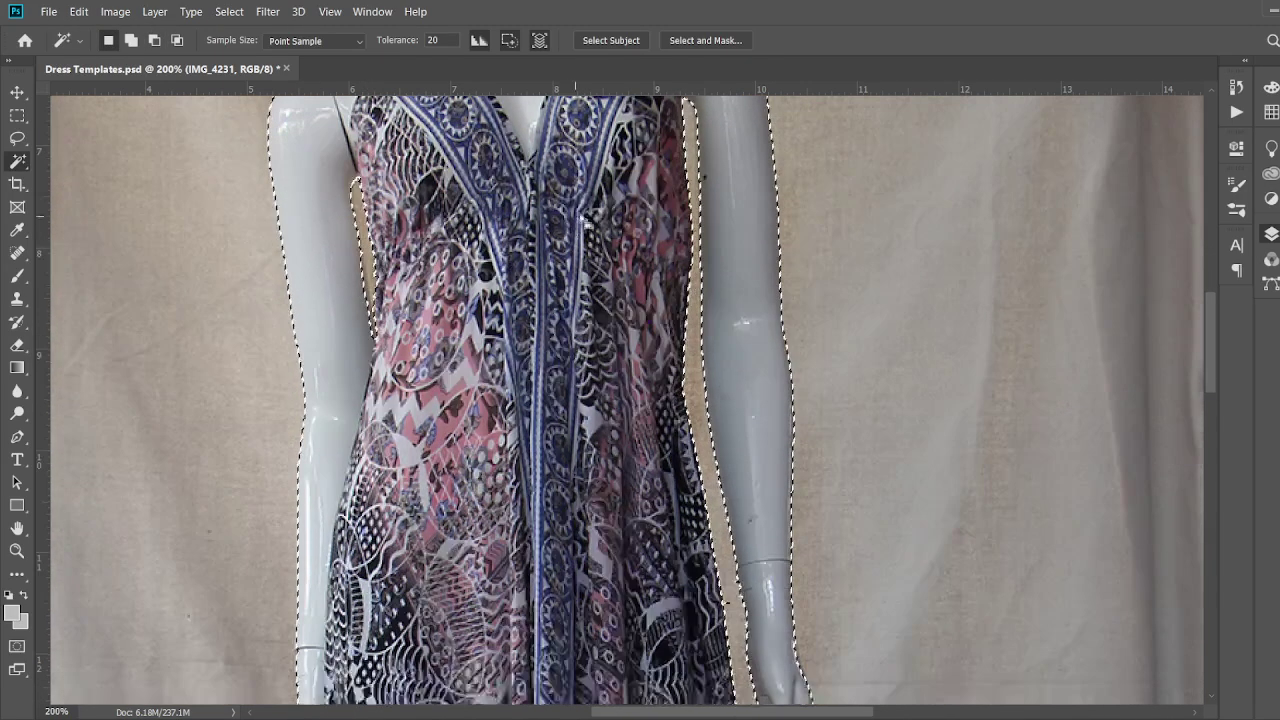
scroll(598, 212, "down", 12)
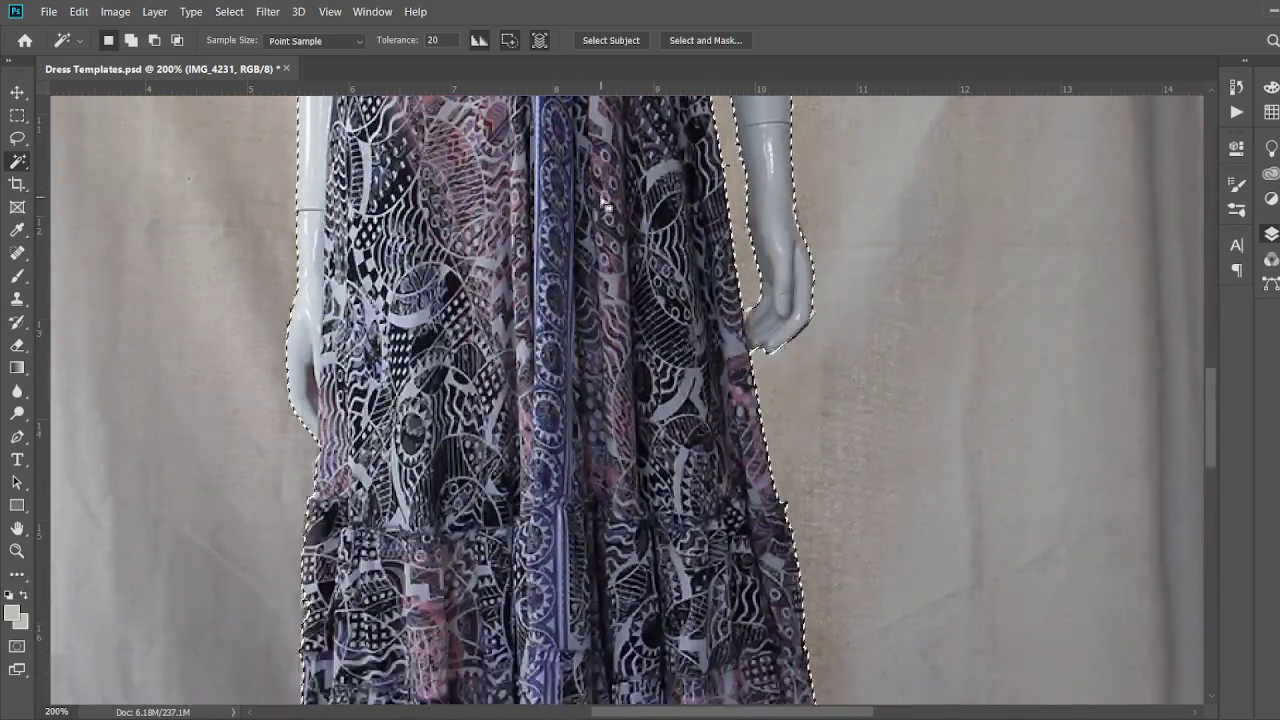
scroll(605, 203, "down", 10)
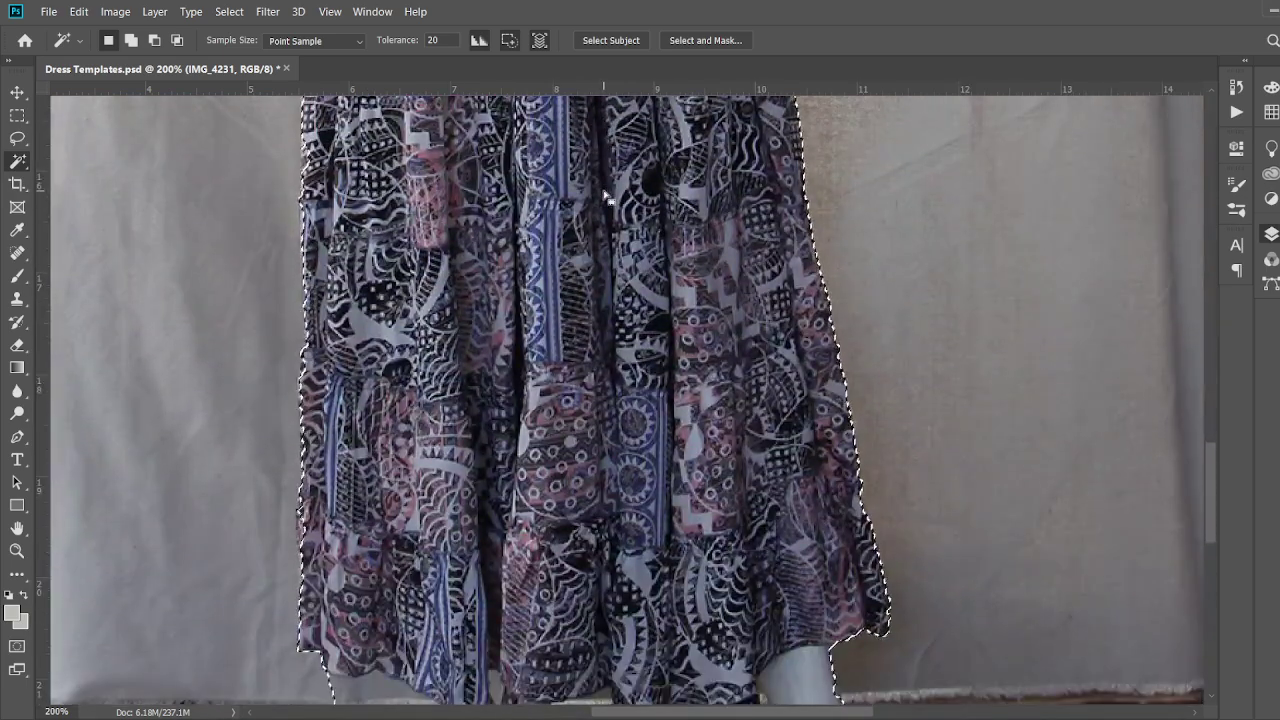
scroll(607, 198, "down", 8)
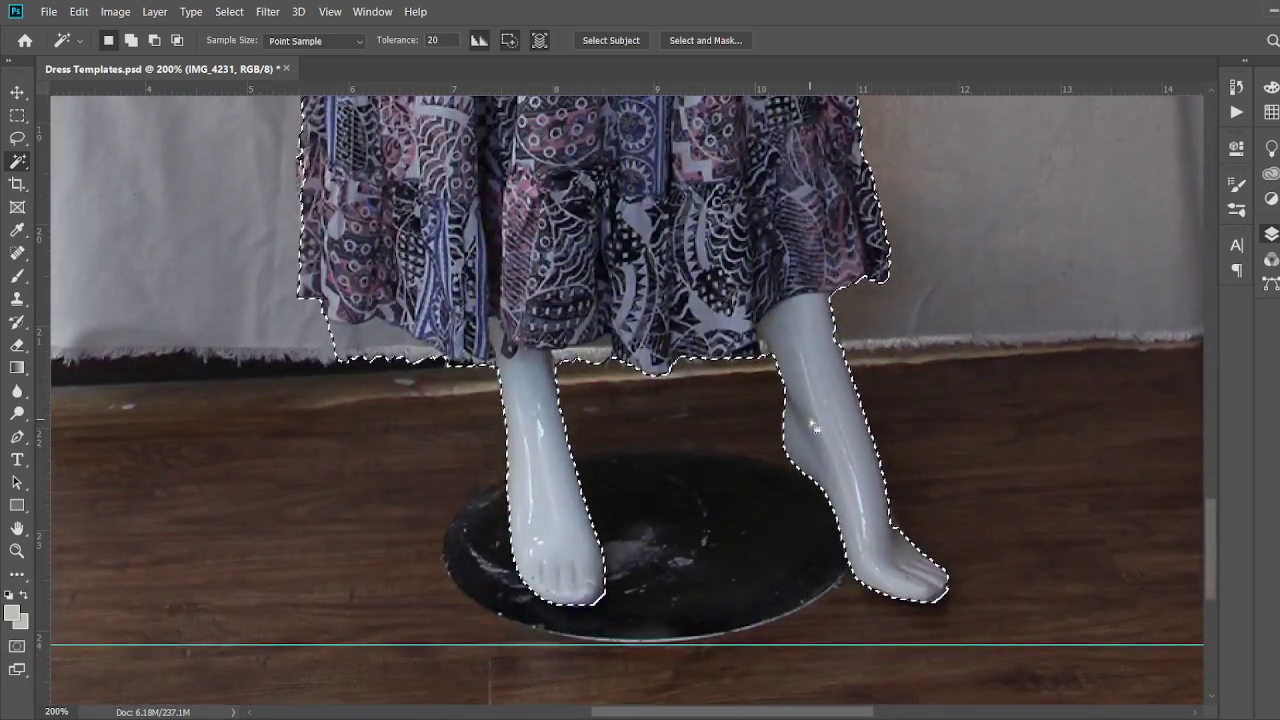
scroll(718, 368, "up", 2)
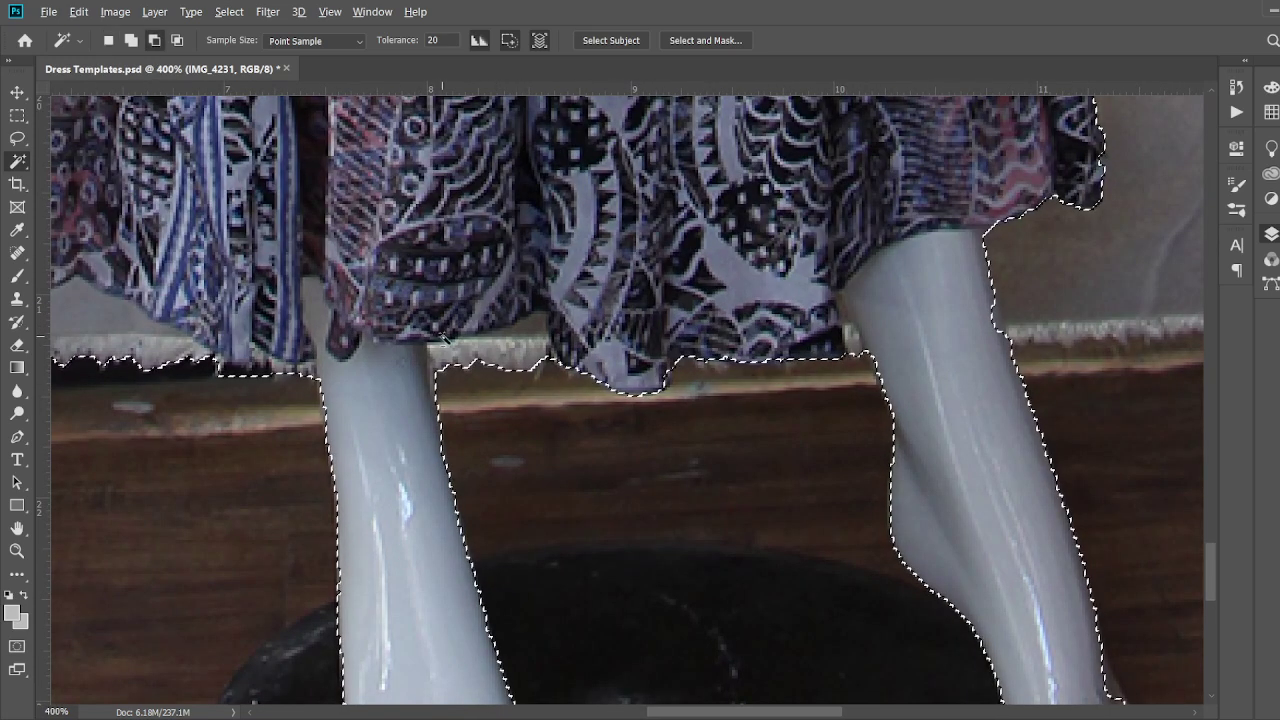
key("l")
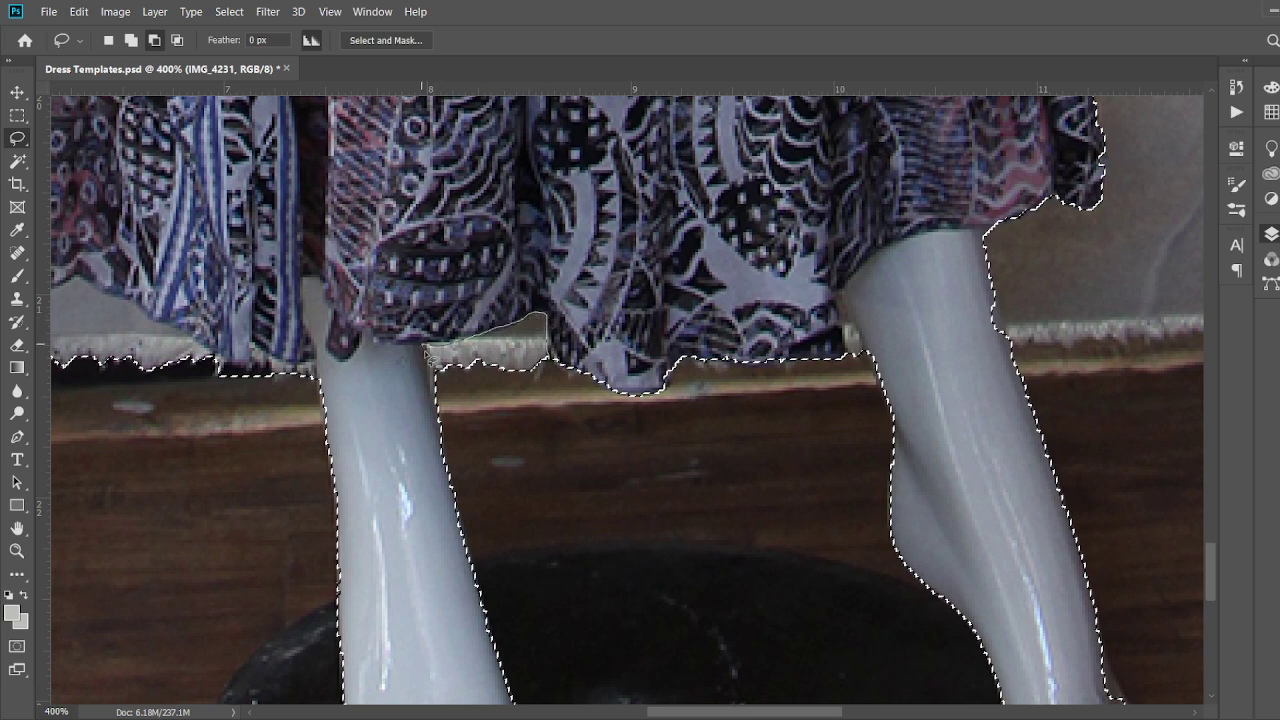
mouse_move(443, 399)
left_mouse_down()
mouse_move(483, 411)
mouse_move(550, 366)
left_mouse_up()
scroll(400, 366, "down", 2)
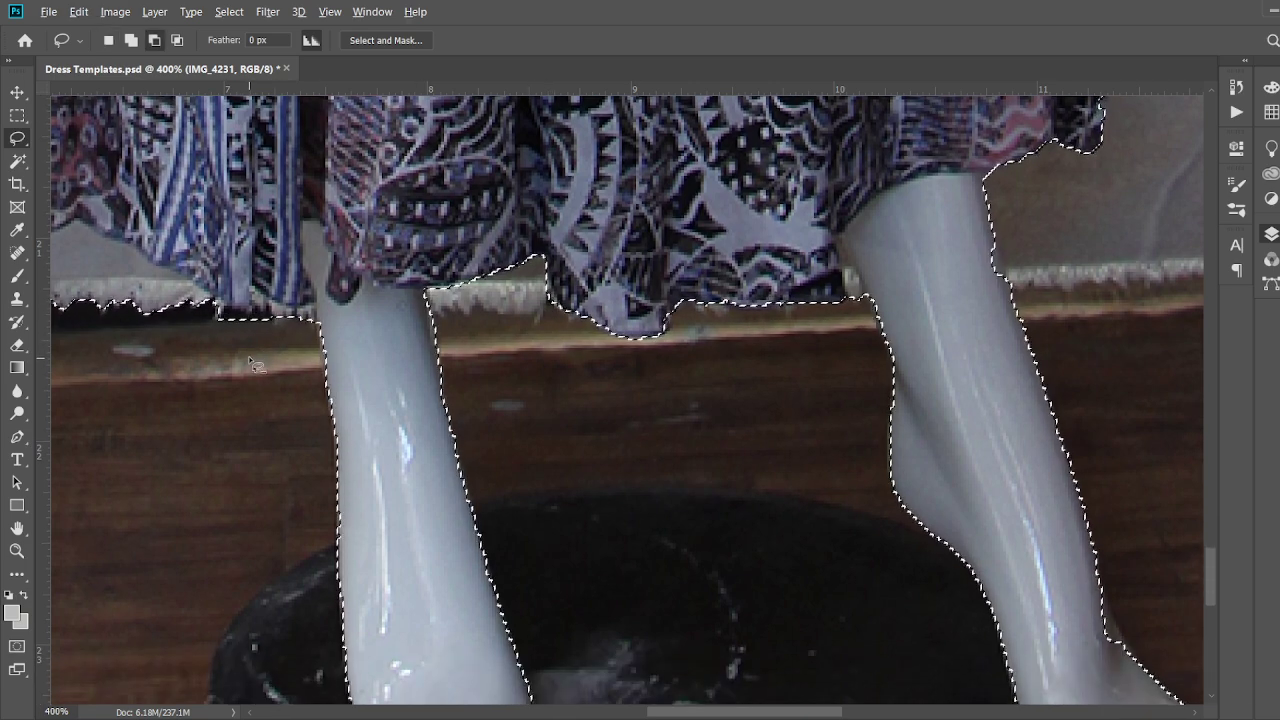
- Subtract the backdrop area beneath the hem's left part from the selection, following the dress edge with the Lasso
left_click_drag(282, 296, 768, 407)
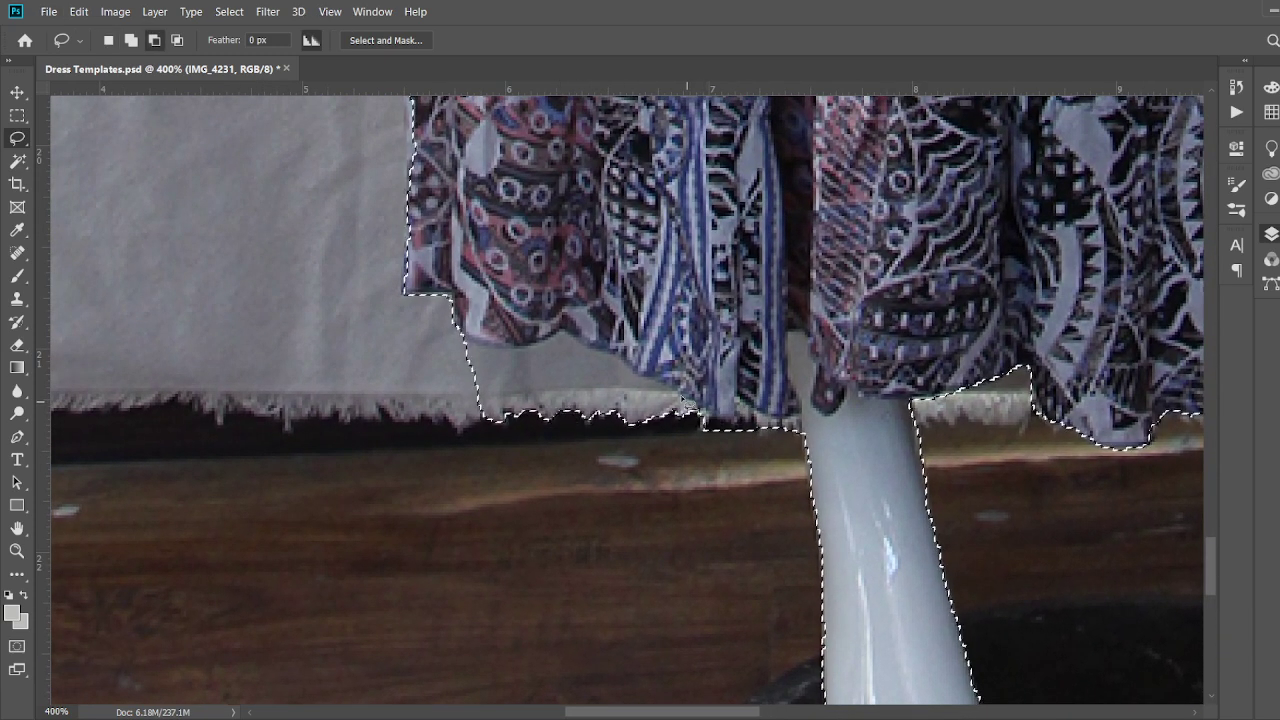
left_click_drag(622, 365, 582, 358)
mouse_move(440, 398)
left_mouse_down()
mouse_move(509, 436)
mouse_move(668, 444)
mouse_move(700, 410)
left_mouse_up()
scroll(627, 400, "up", 5)
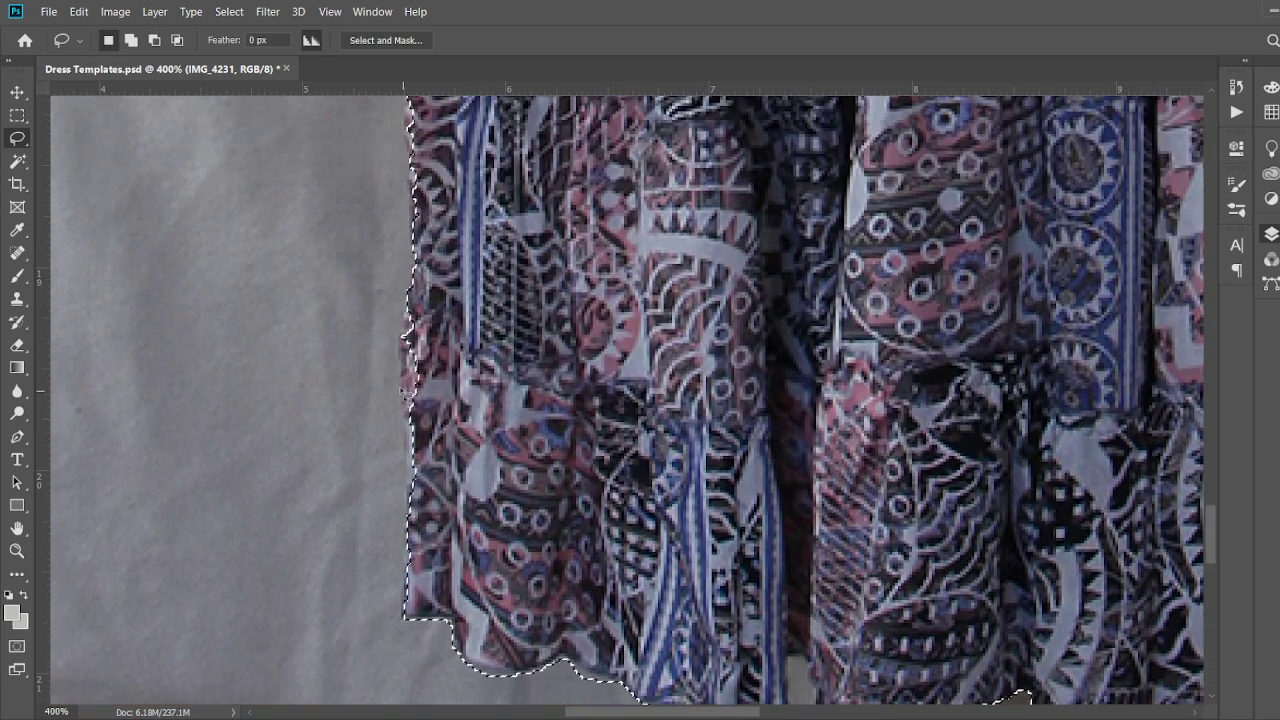
- Add the missing slivers of fabric along the lower skirt tiers' left edge to the selection with the Lasso
scroll(627, 400, "up", 1)
key("shift")
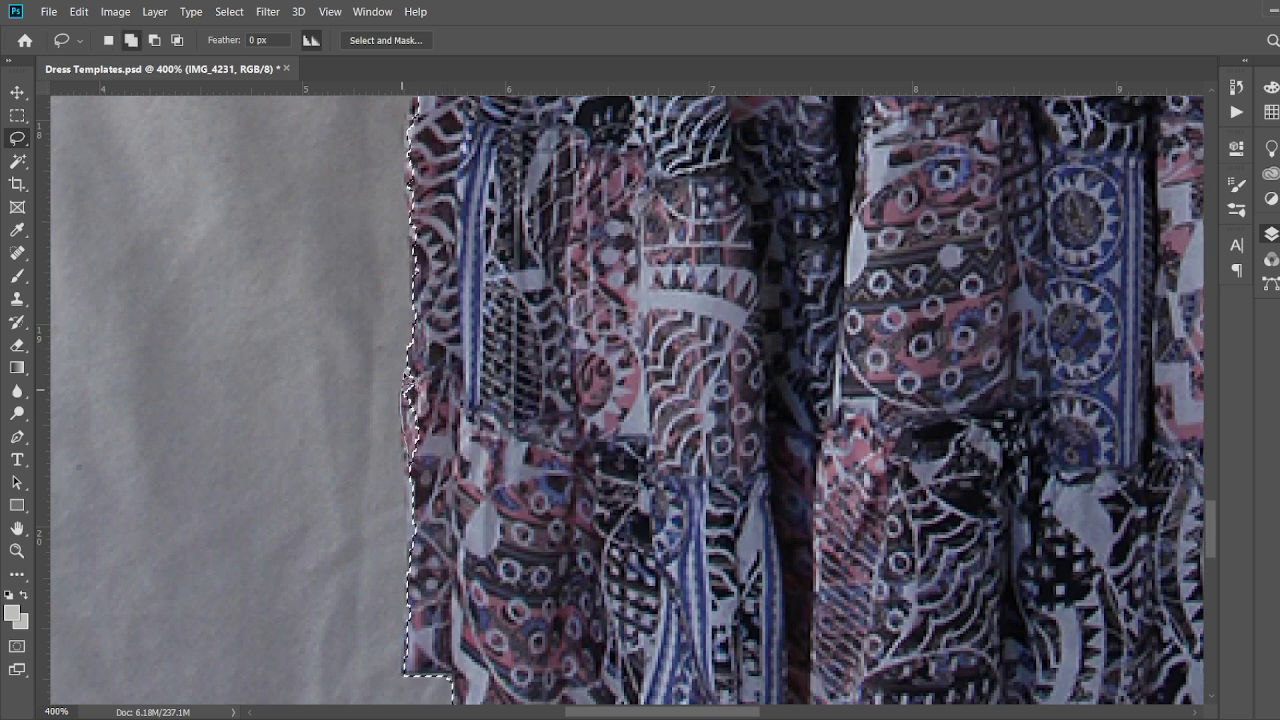
mouse_move(412, 362)
left_mouse_down()
mouse_move(407, 278)
mouse_move(428, 368)
left_mouse_up()
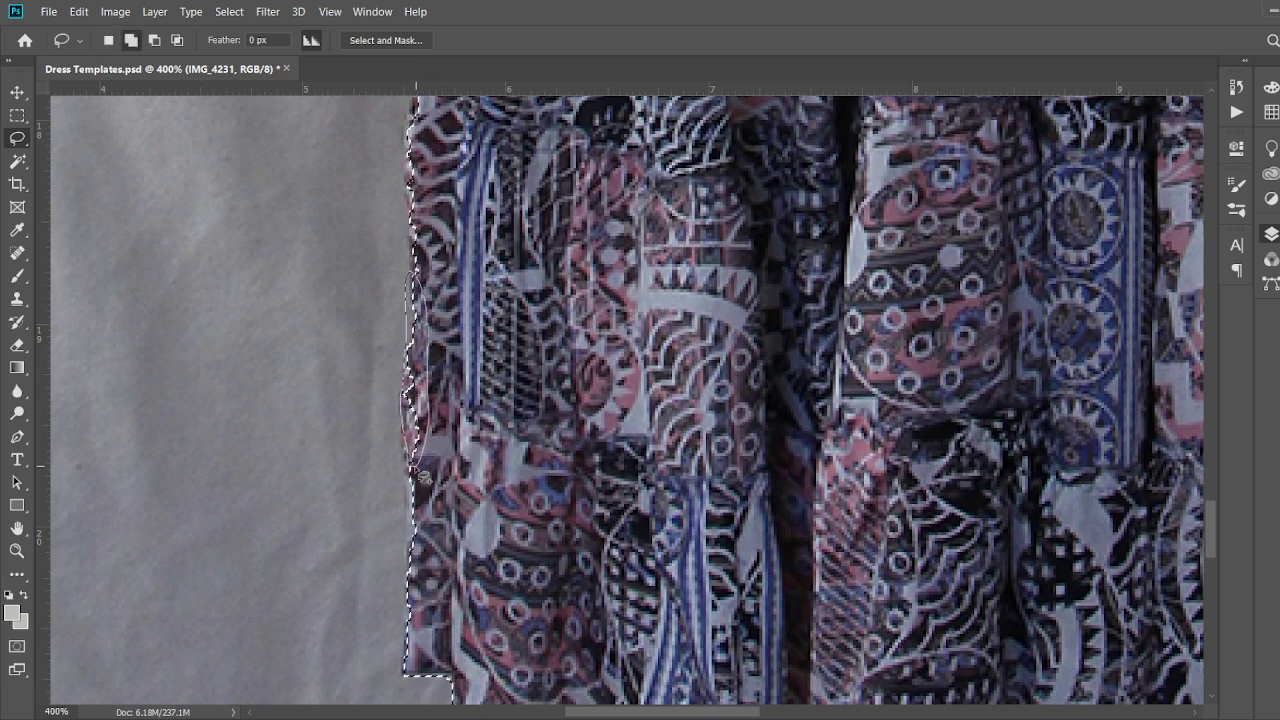
scroll(424, 478, "up", 5)
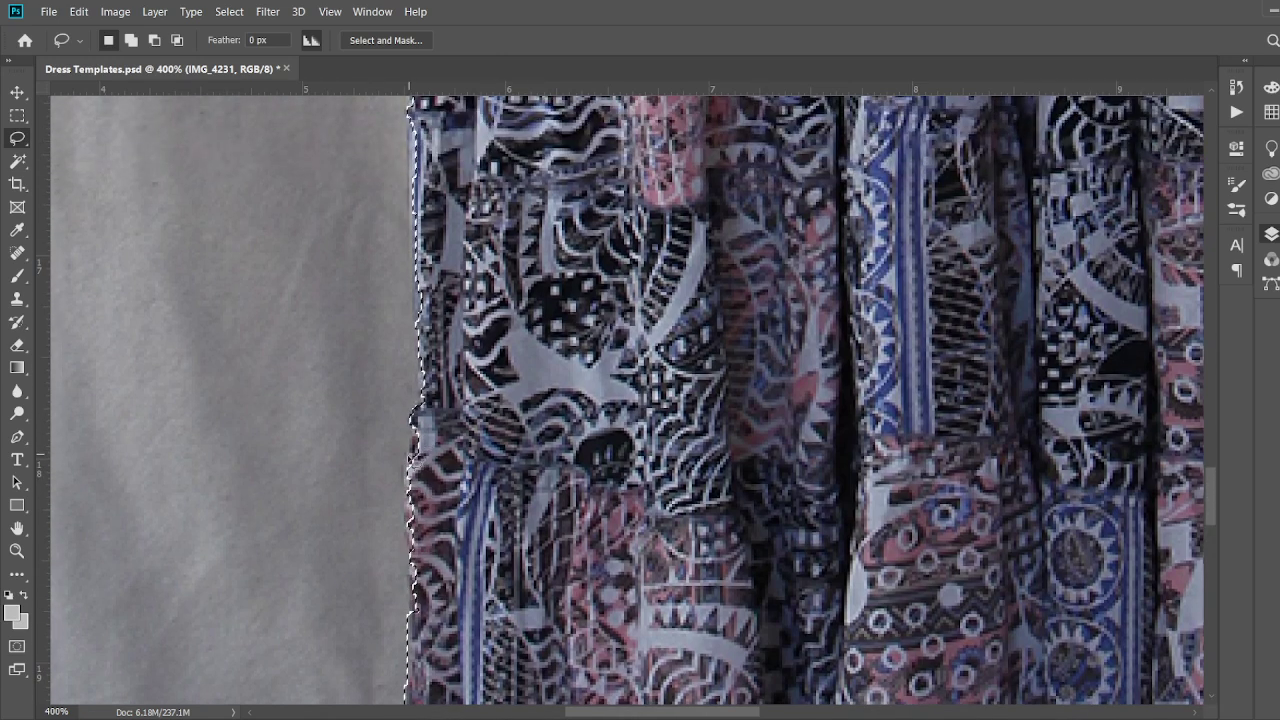
key("shift")
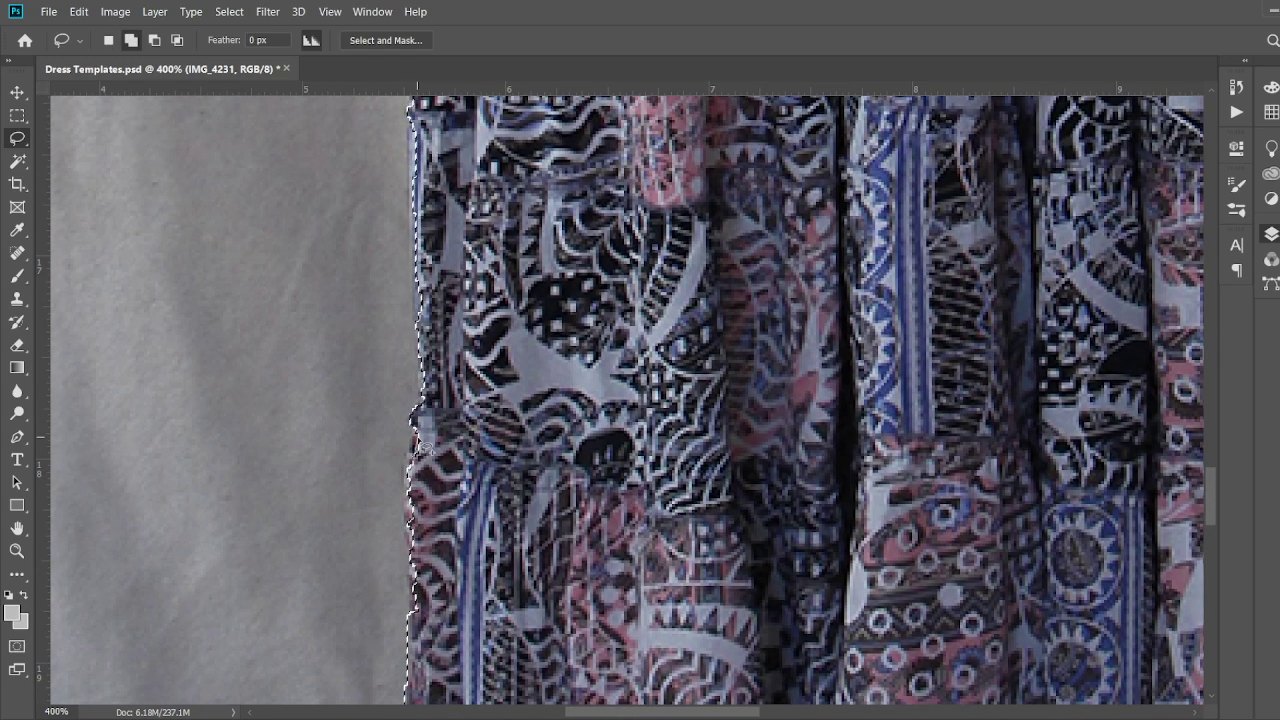
left_click_drag(418, 438, 409, 469)
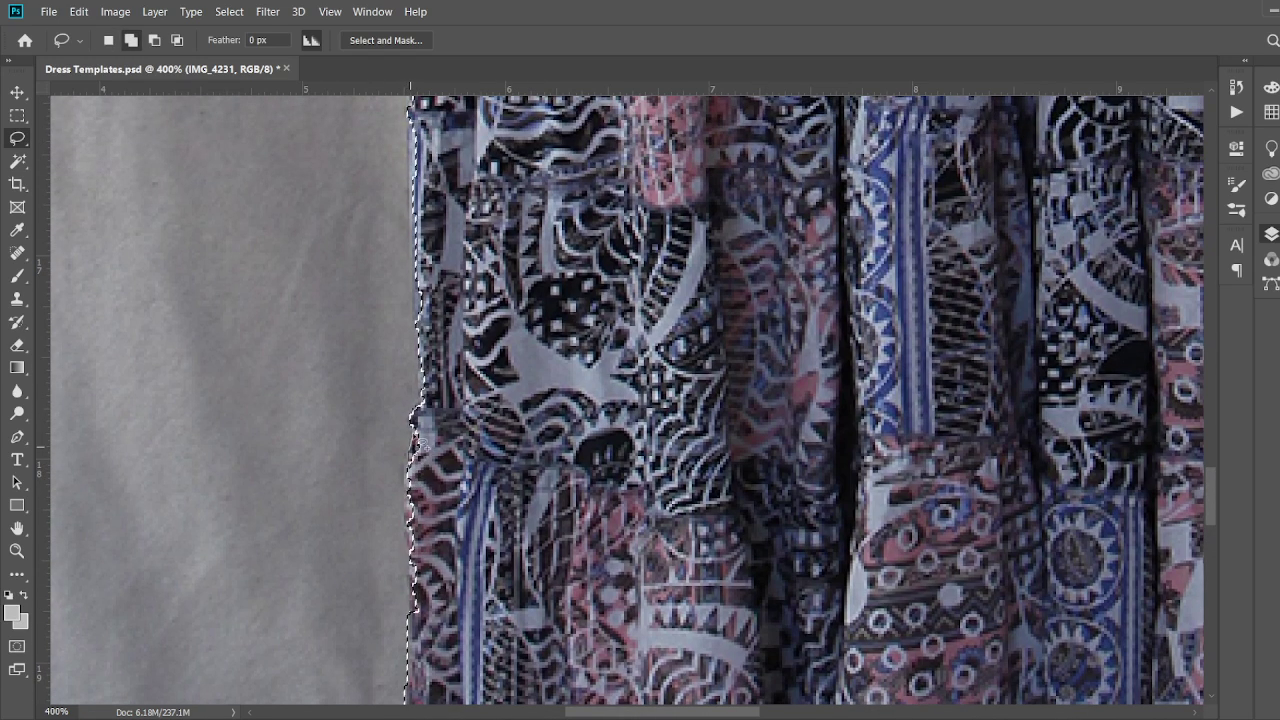
- Try to extend the selection outward along the blue trim on the skirt's left edge with the Lasso
scroll(425, 415, "up", 3)
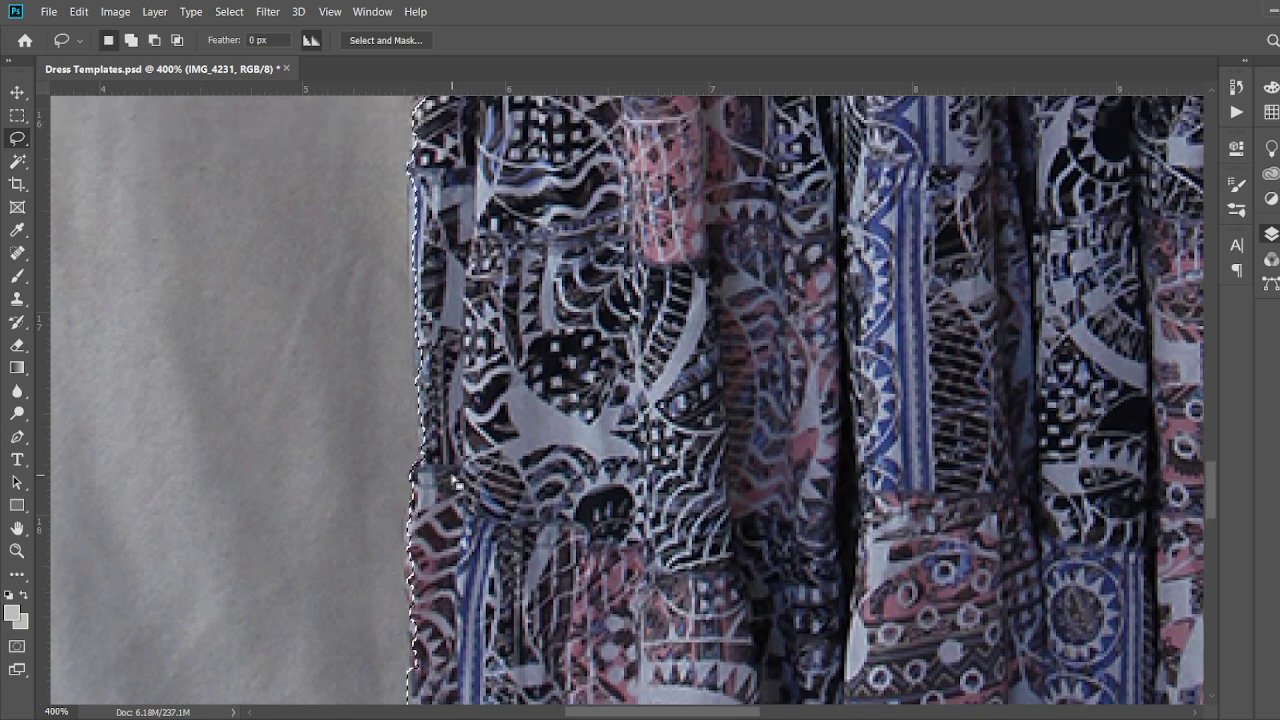
key("shift")
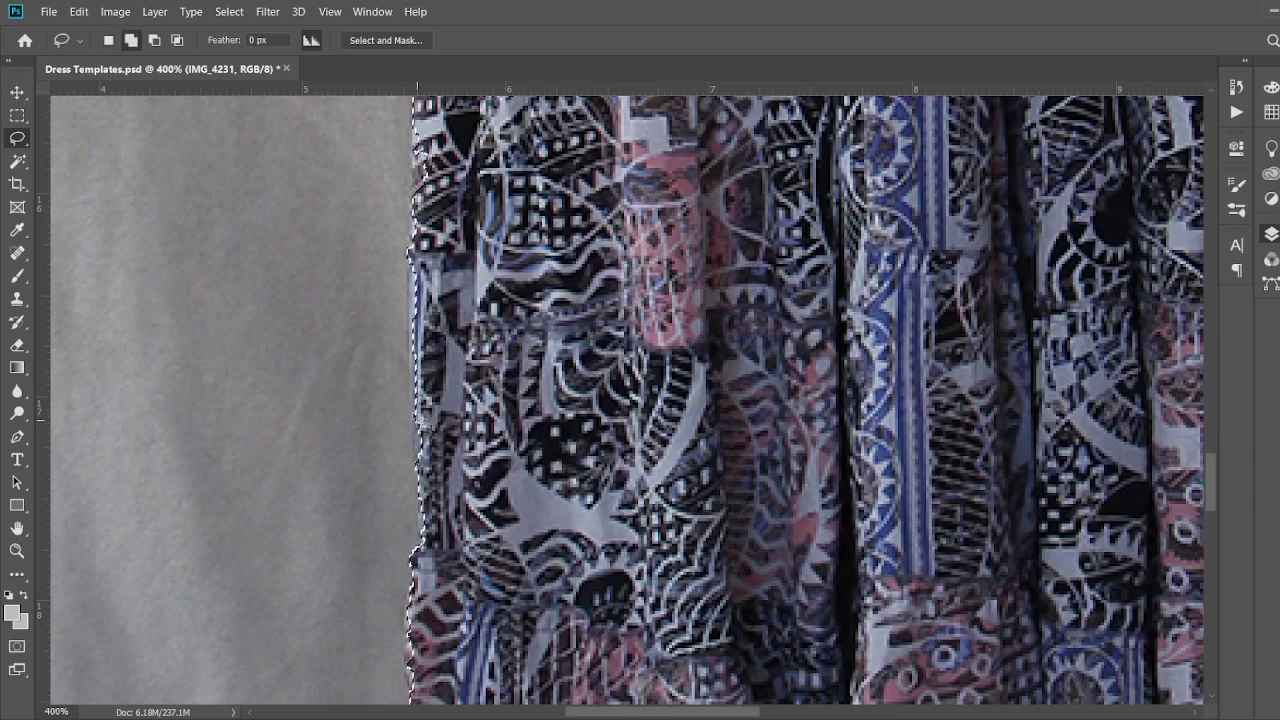
left_click_drag(411, 430, 420, 468)
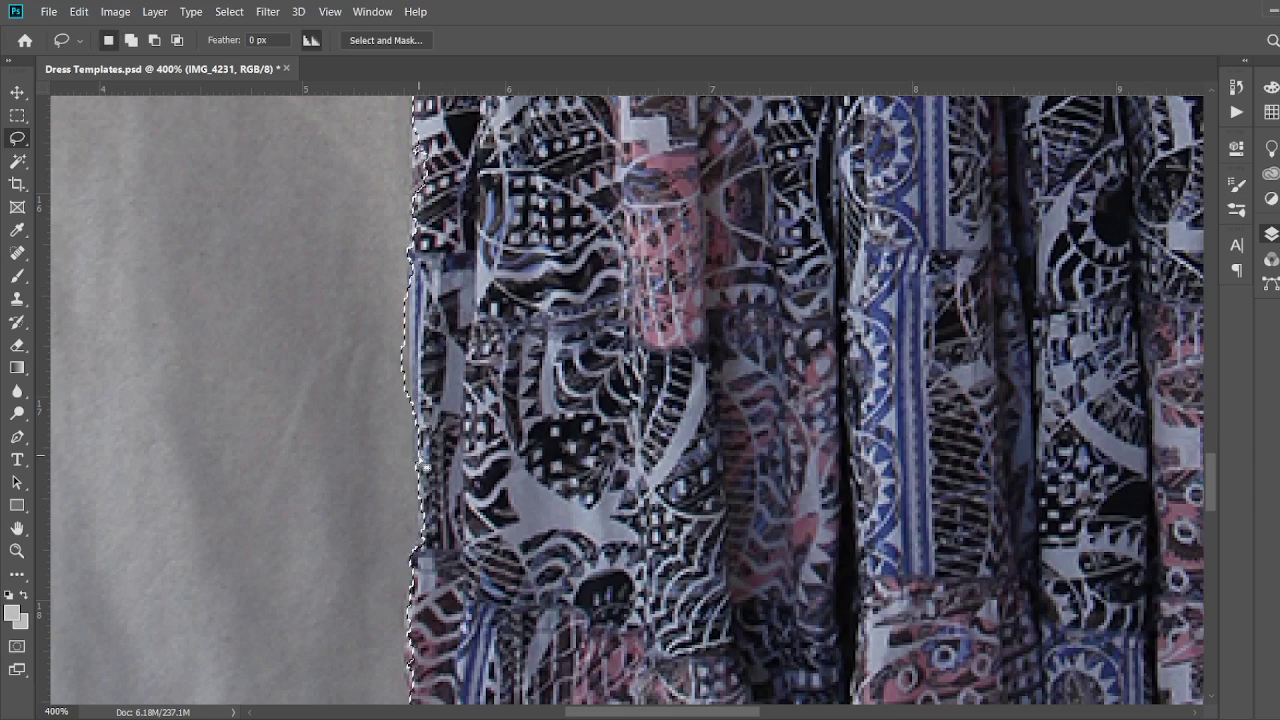
key("ctrl+z")
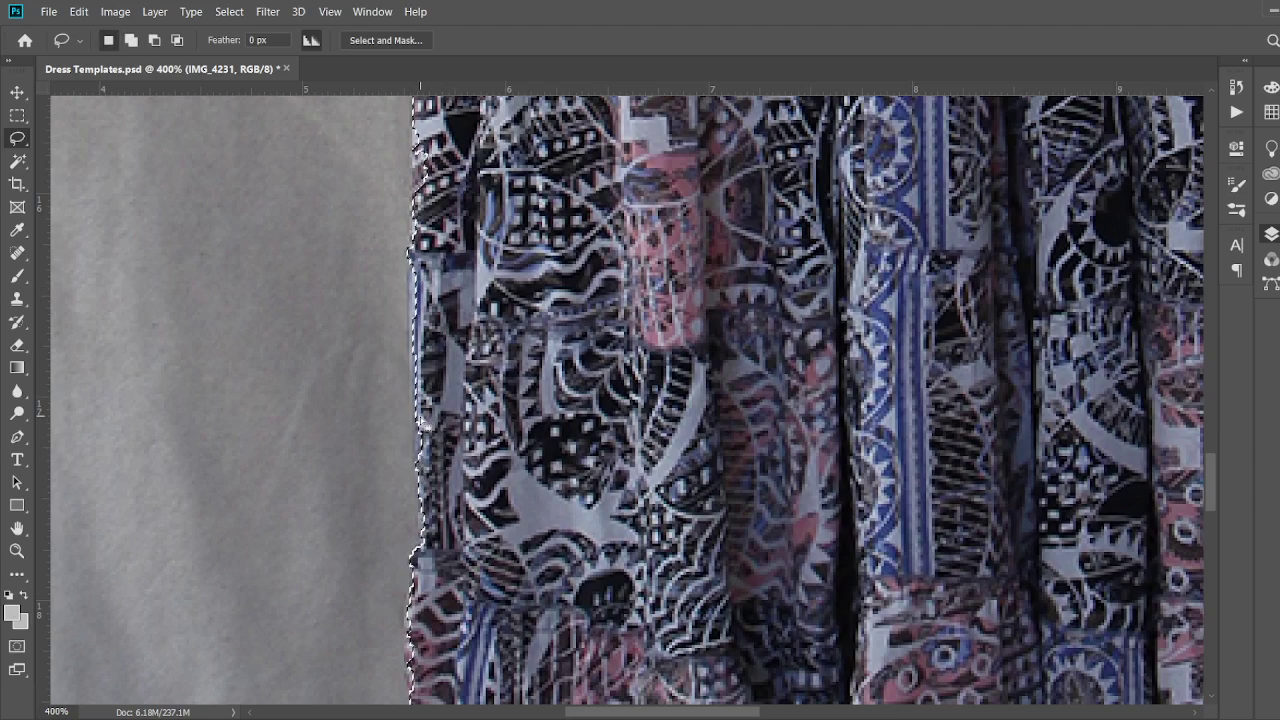
- Lasso the missing fabric edges along the upper skirt tiers' left side below the hand into the selection
scroll(420, 415, "up", 4)
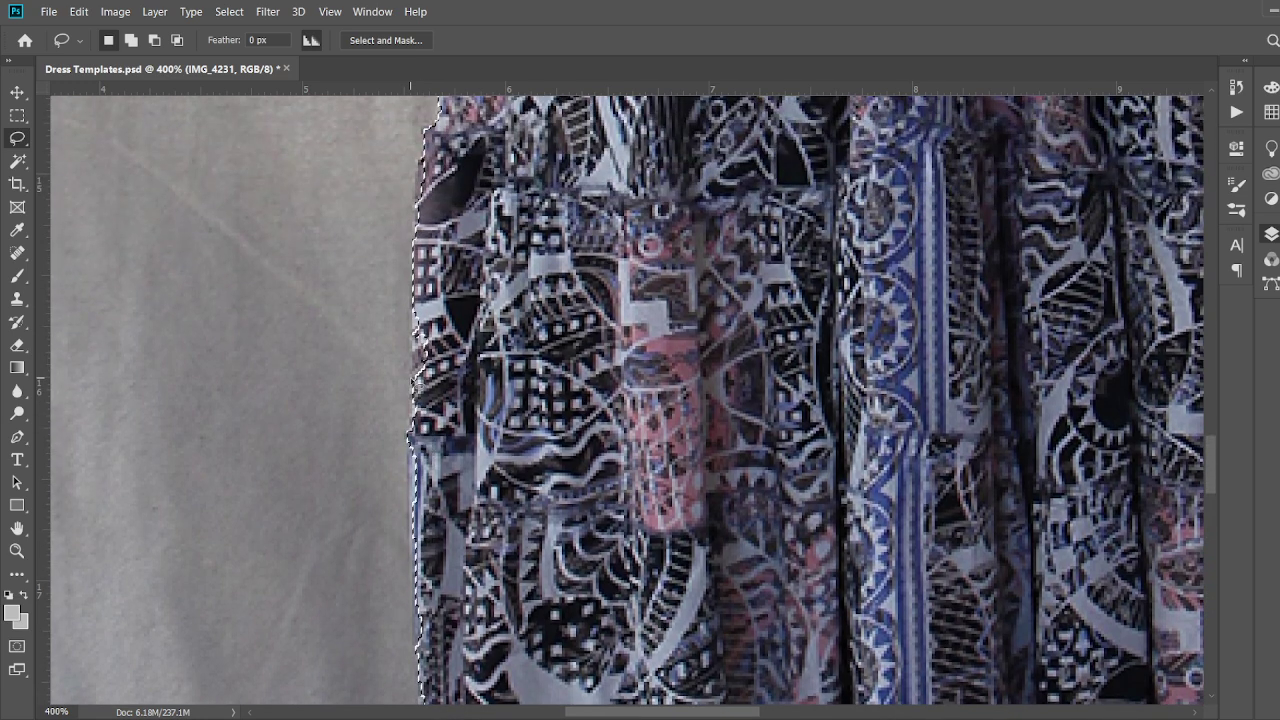
left_click_drag(409, 427, 413, 404)
left_click_drag(417, 298, 411, 427)
scroll(430, 408, "up", 7)
scroll(432, 416, "down", 1)
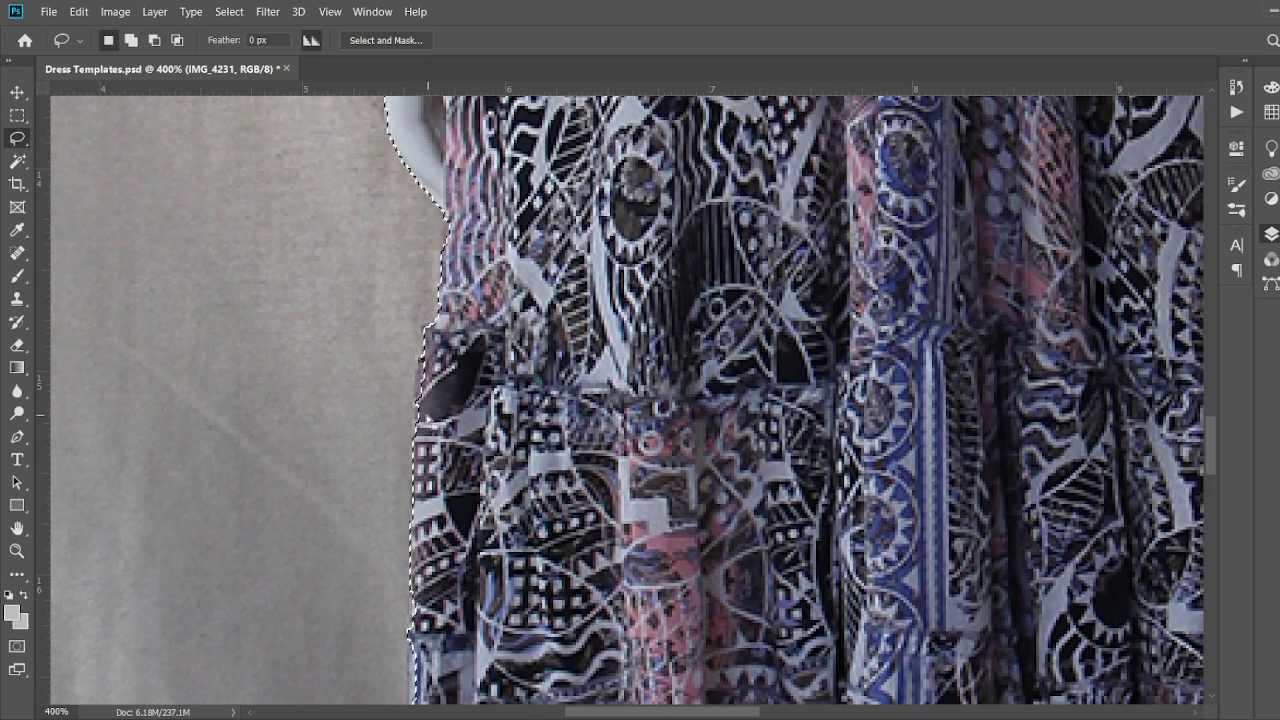
left_click_drag(416, 397, 420, 362)
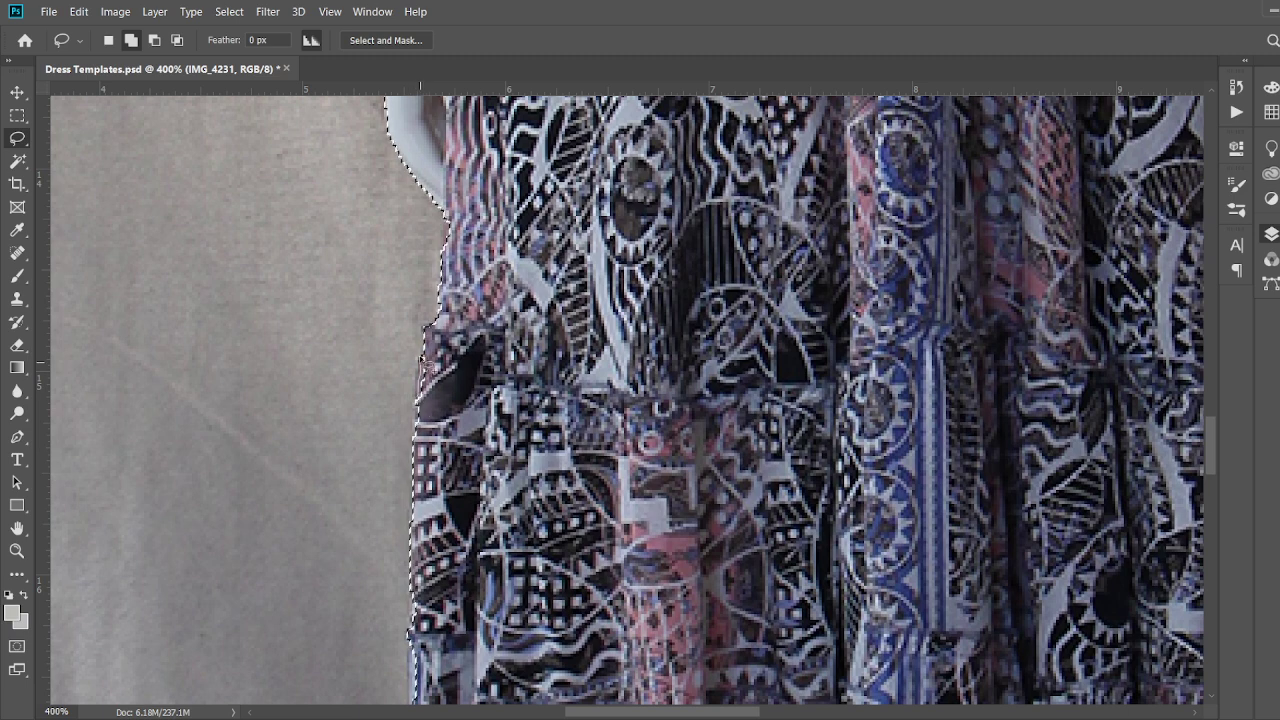
- Examine the selection outline up the left arm, shoulder and hat, and over the whole figure
scroll(428, 410, "up", 10)
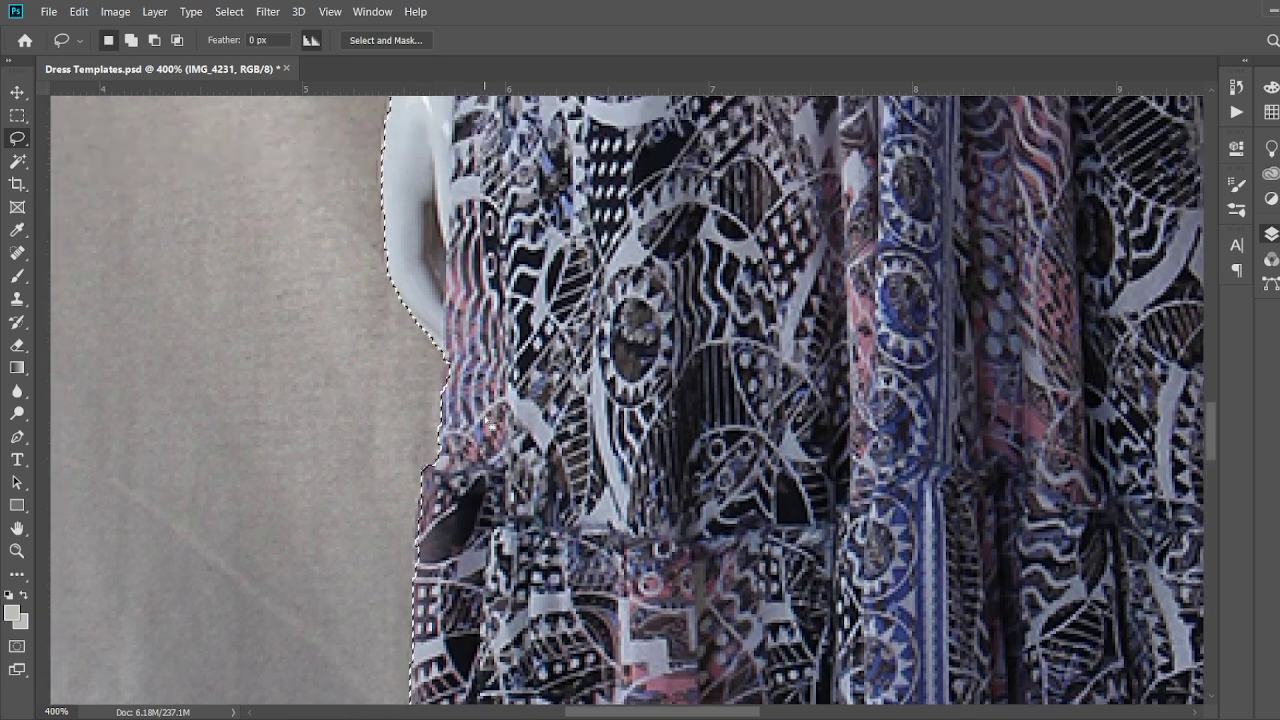
scroll(490, 402, "up", 10)
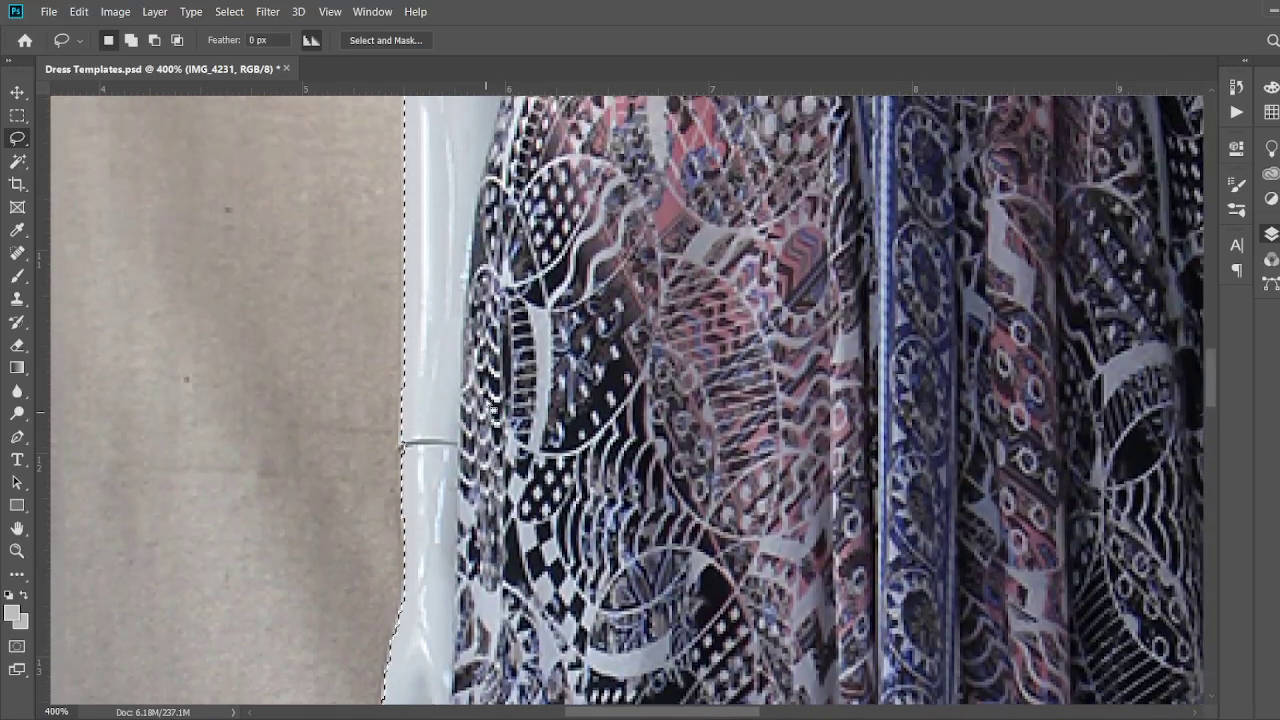
scroll(487, 393, "up", 10)
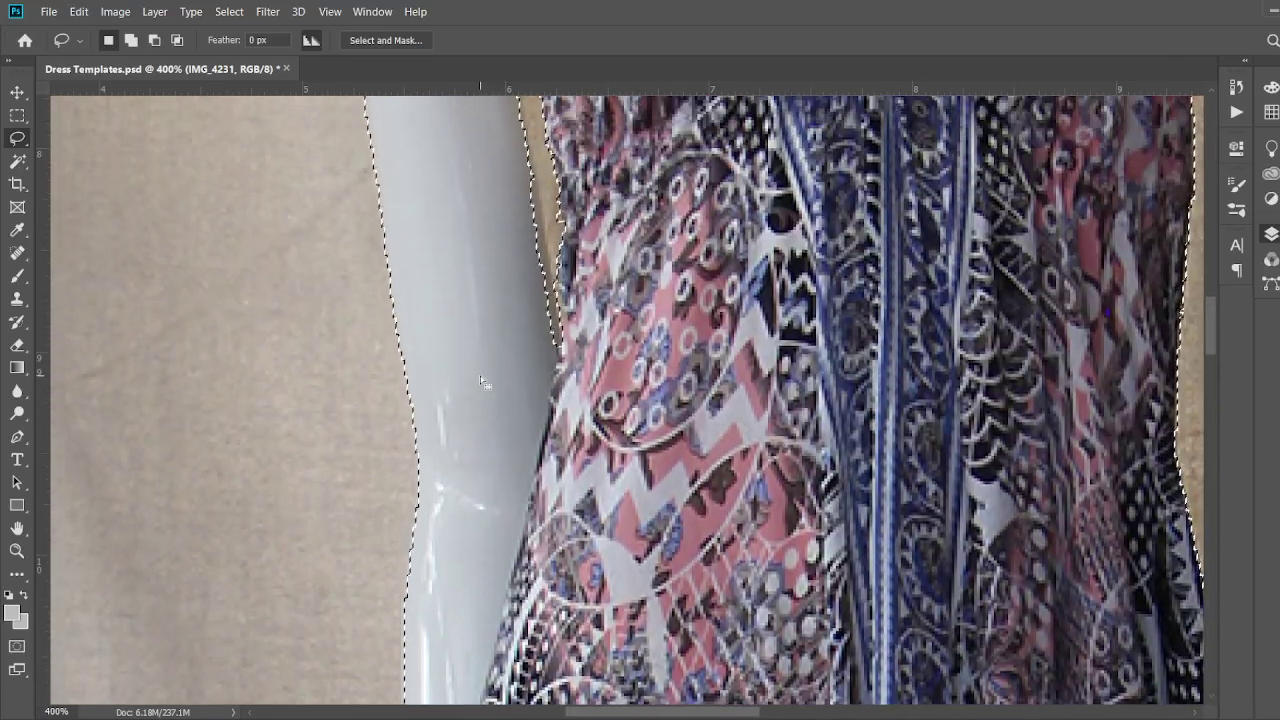
scroll(475, 369, "up", 5)
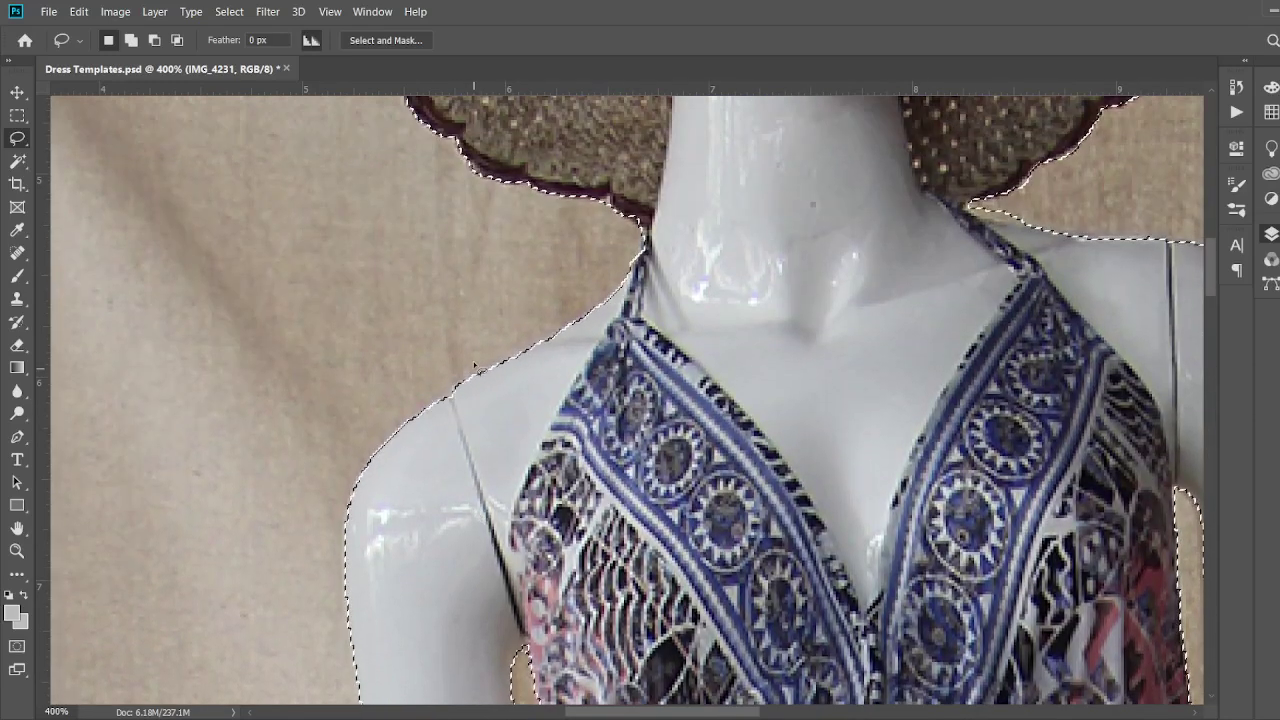
scroll(590, 324, "down", 4)
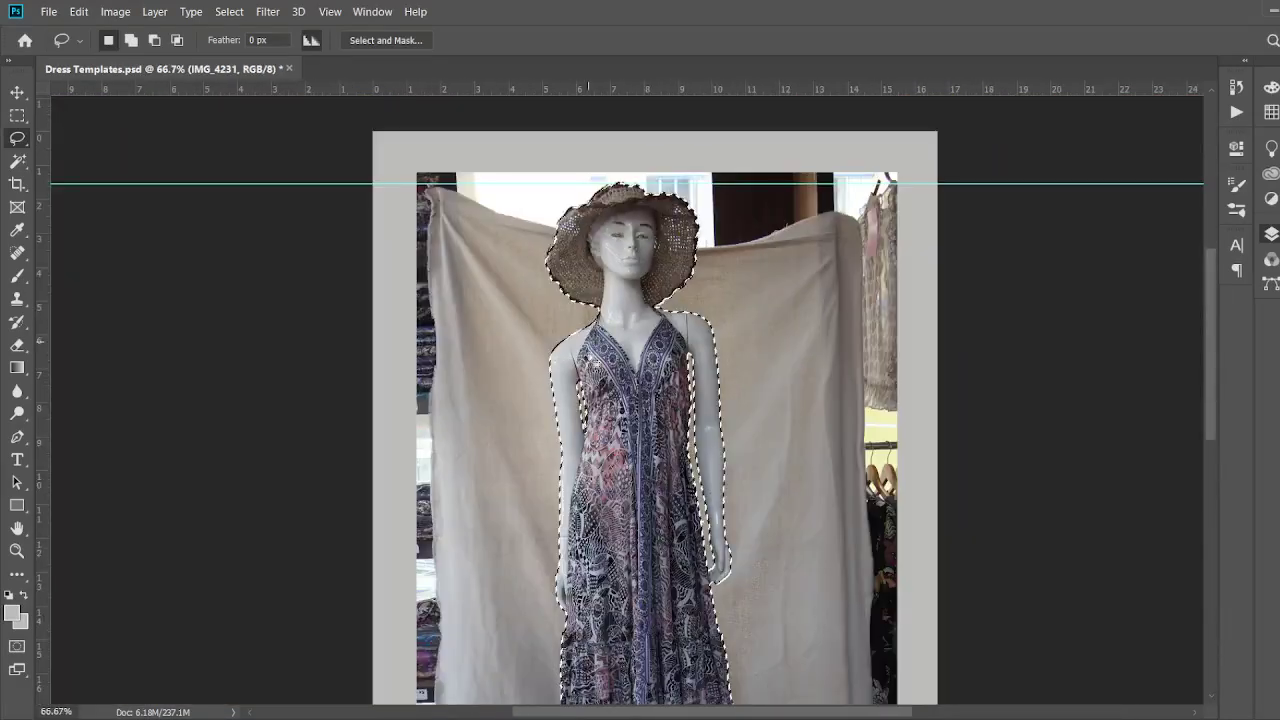
scroll(720, 440, "down", 2)
scroll(745, 458, "down", 2)
scroll(662, 378, "up", 1)
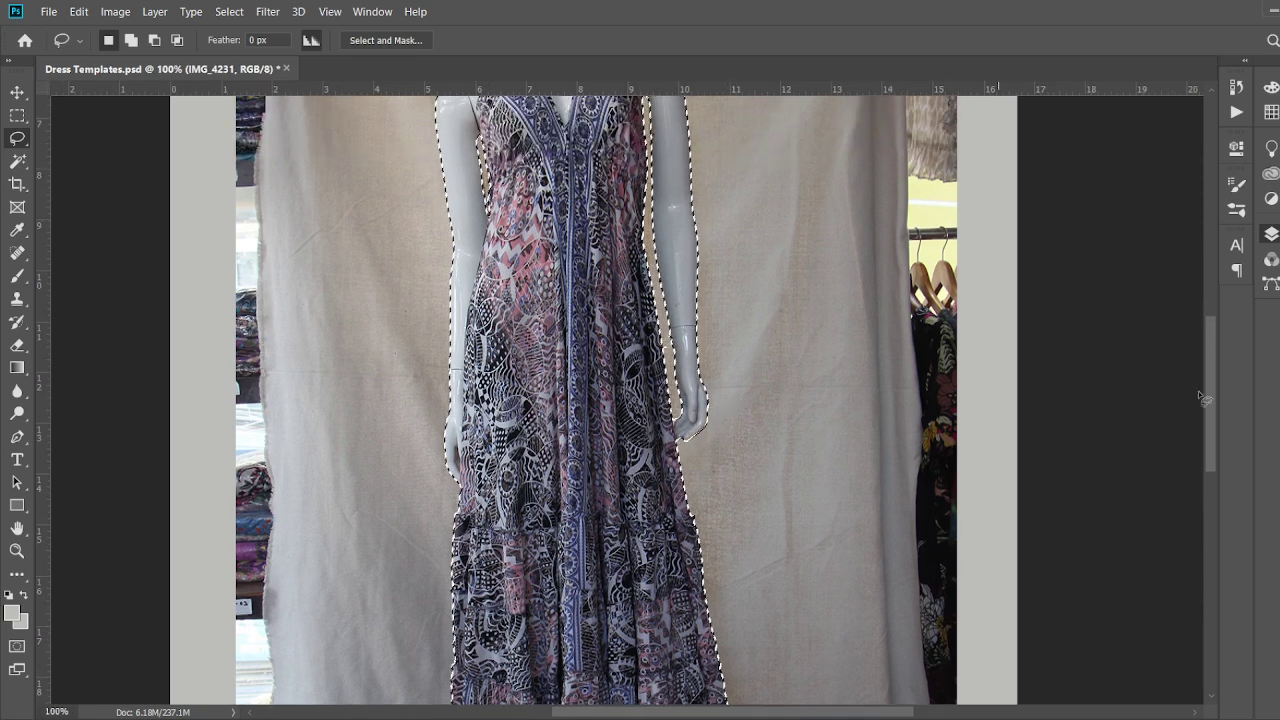
- Add a layer mask to the IMG_4231 layer from the mannequin selection to hide the backdrop
left_click(1127, 568)
scroll(542, 315, "down", 1)
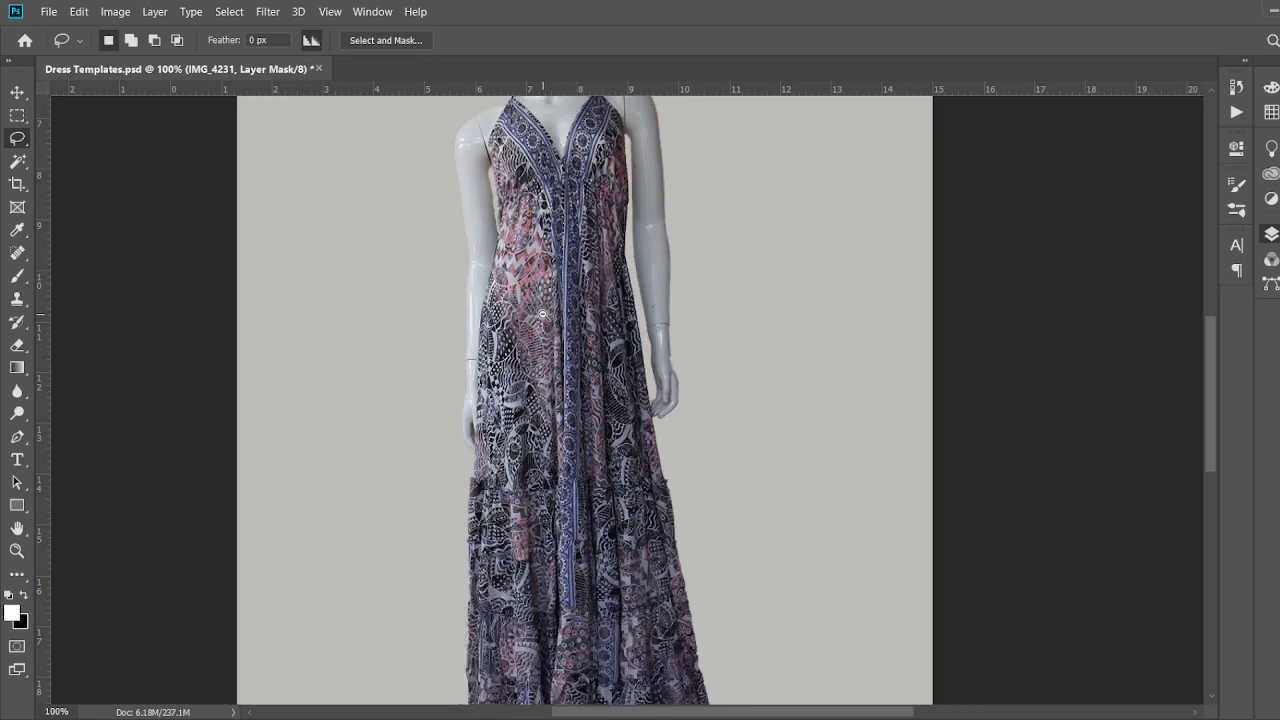
scroll(551, 383, "down", 1)
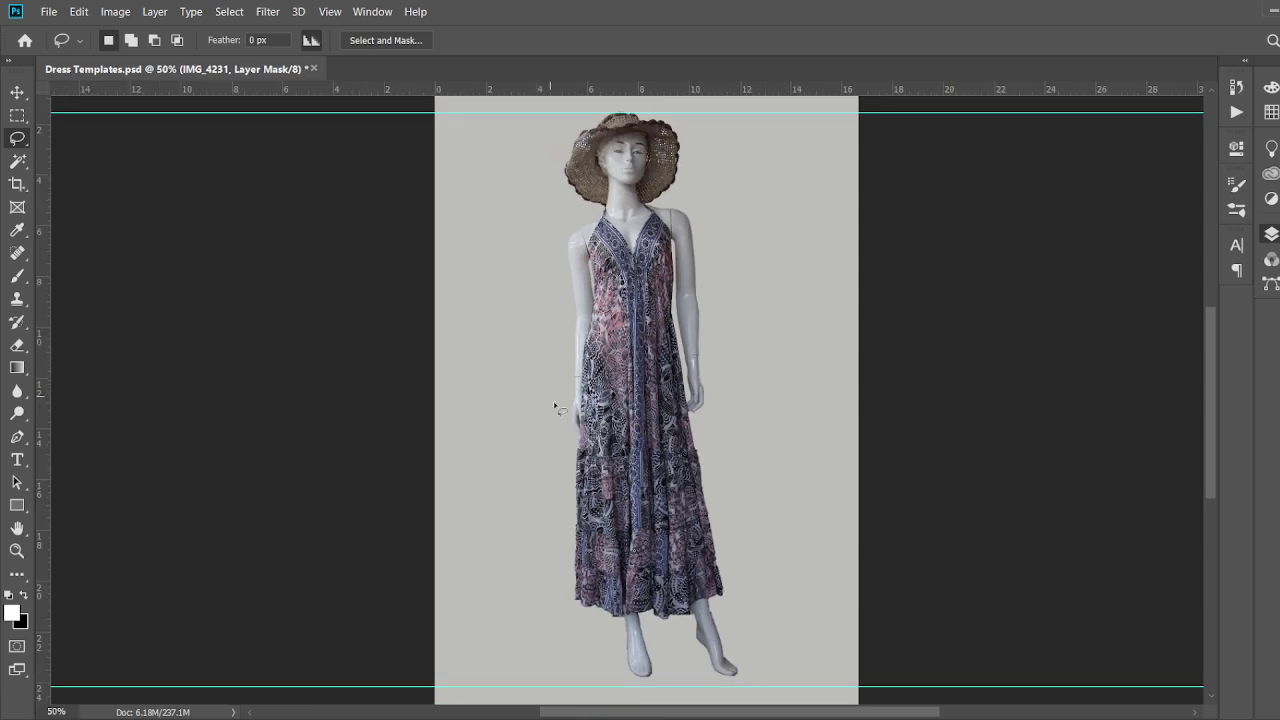
- Smooth the jagged edges of the mannequin's layer mask with the Smooth refinement in Select and Mask
scroll(712, 441, "up", 5)
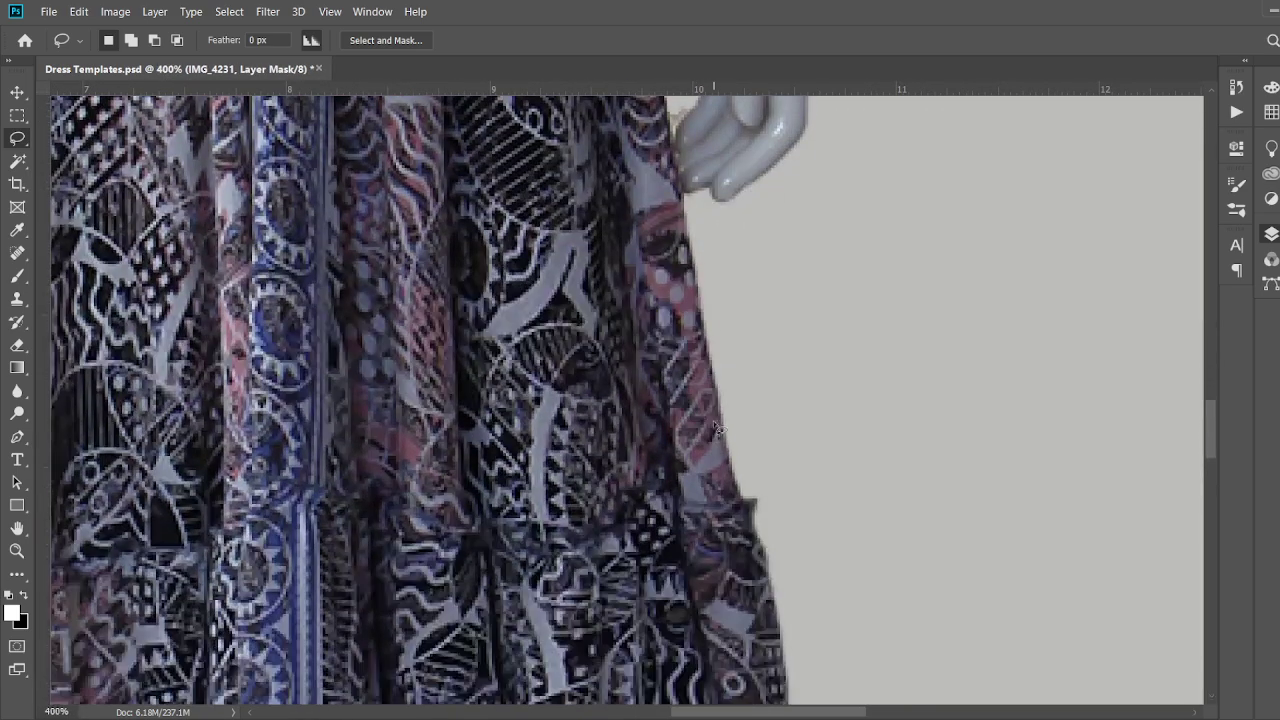
scroll(726, 416, "down", 2)
scroll(689, 391, "down", 6)
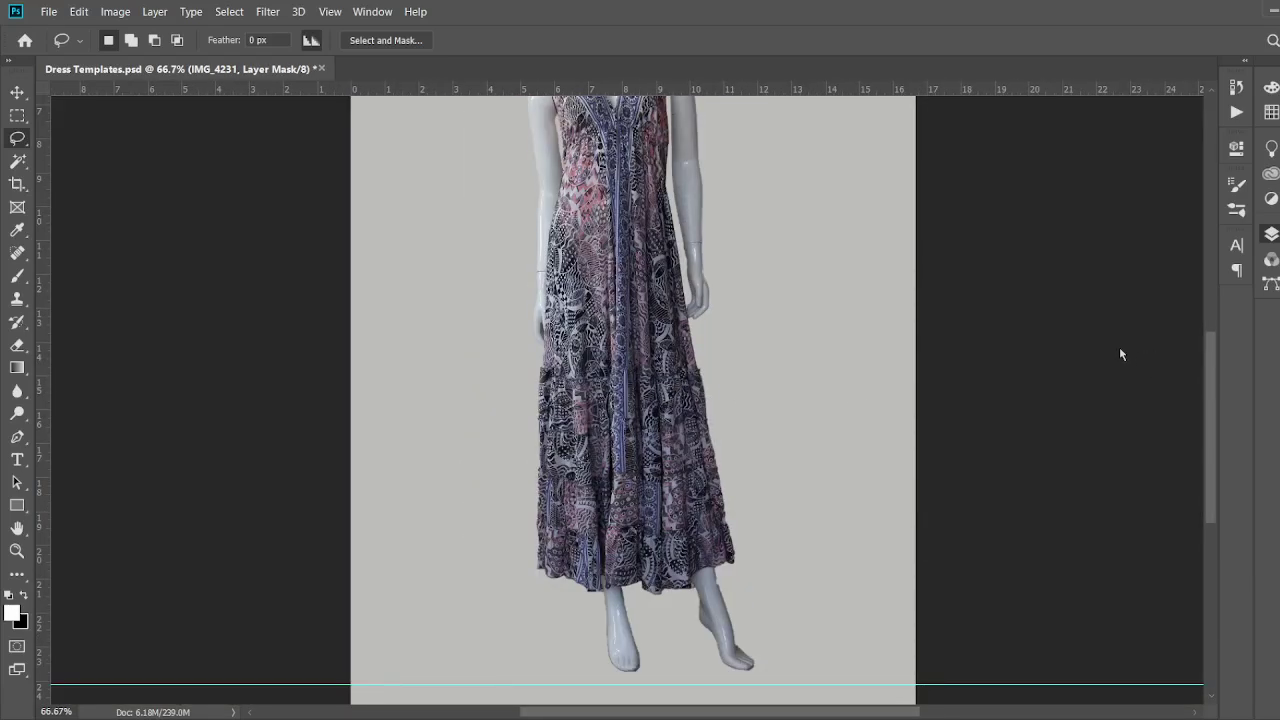
key("ctrl+alt+r")
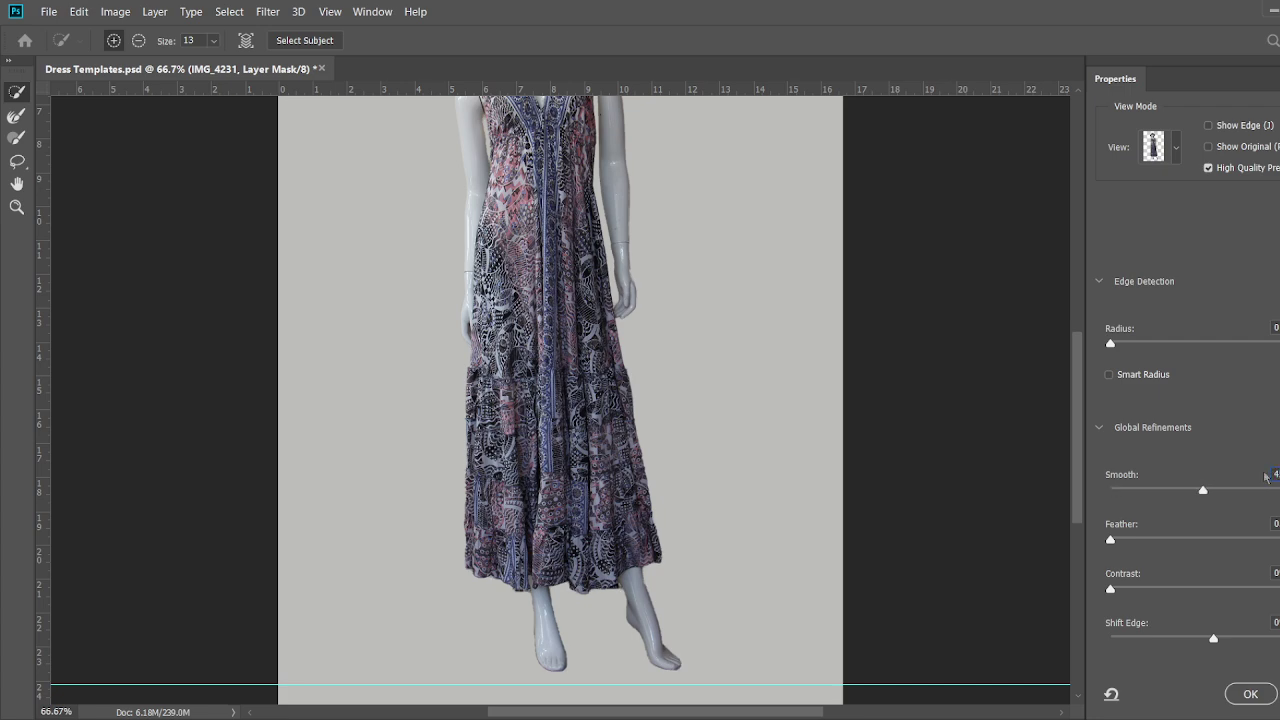
left_click(1252, 695)
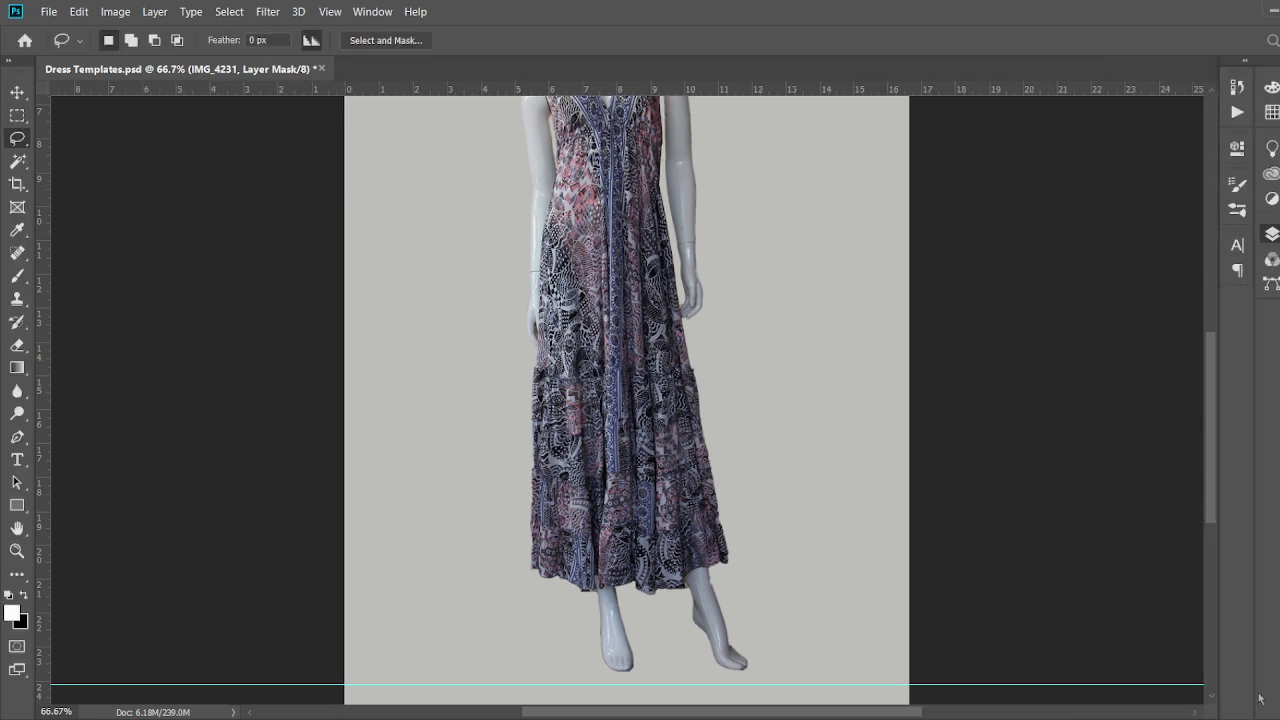
- On the copied layer's mask, select the leftover backdrop patch between hand and dress with the Magic Wand and paint it black
scroll(720, 443, "up", 4)
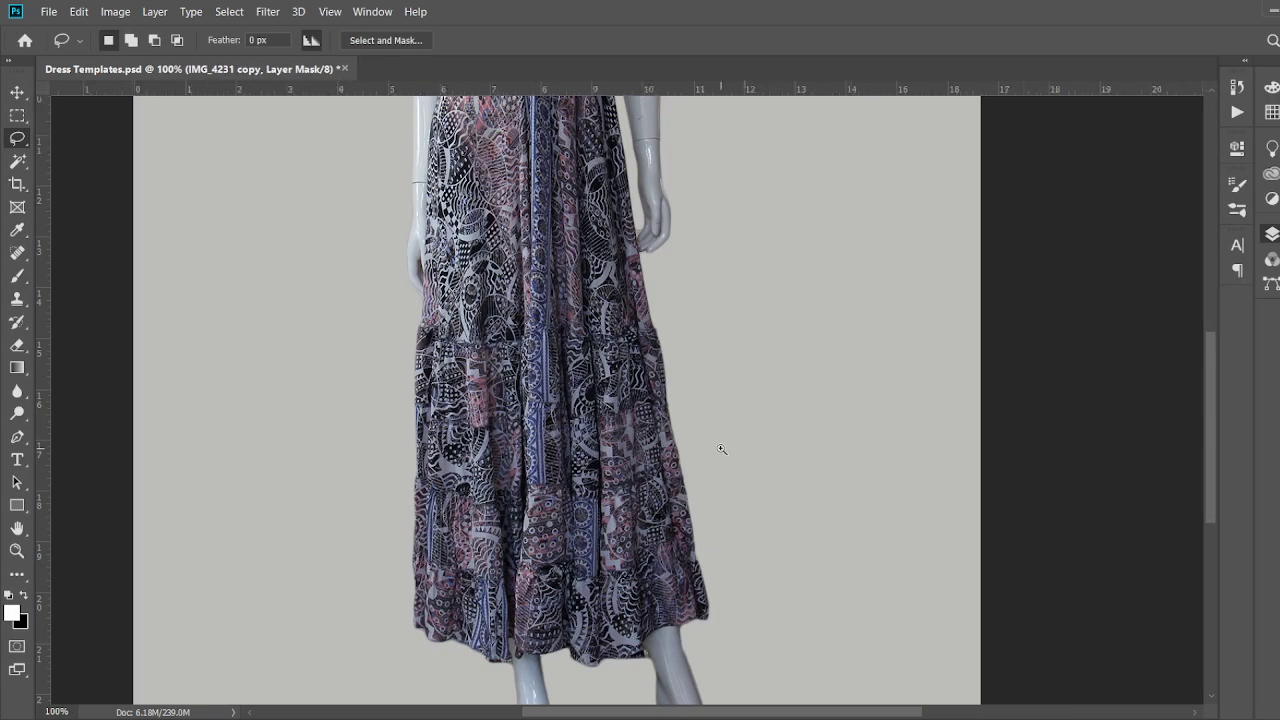
scroll(622, 346, "up", 6)
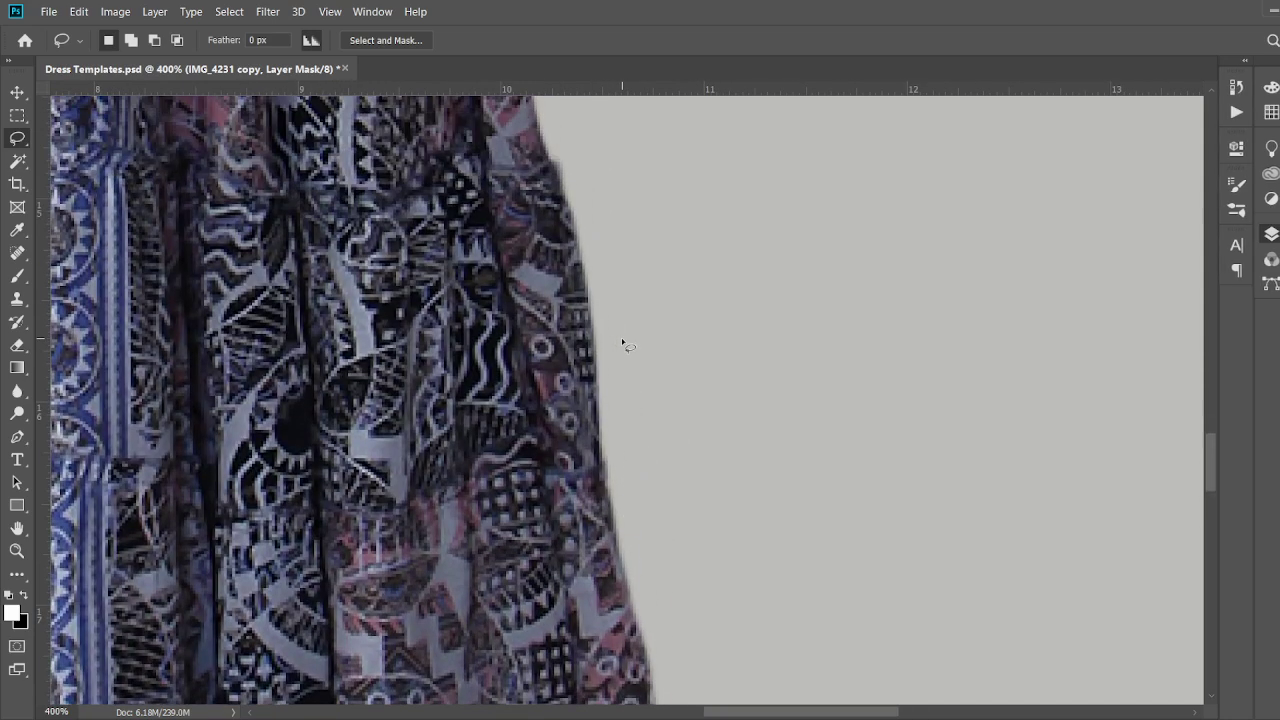
scroll(620, 337, "up", 3)
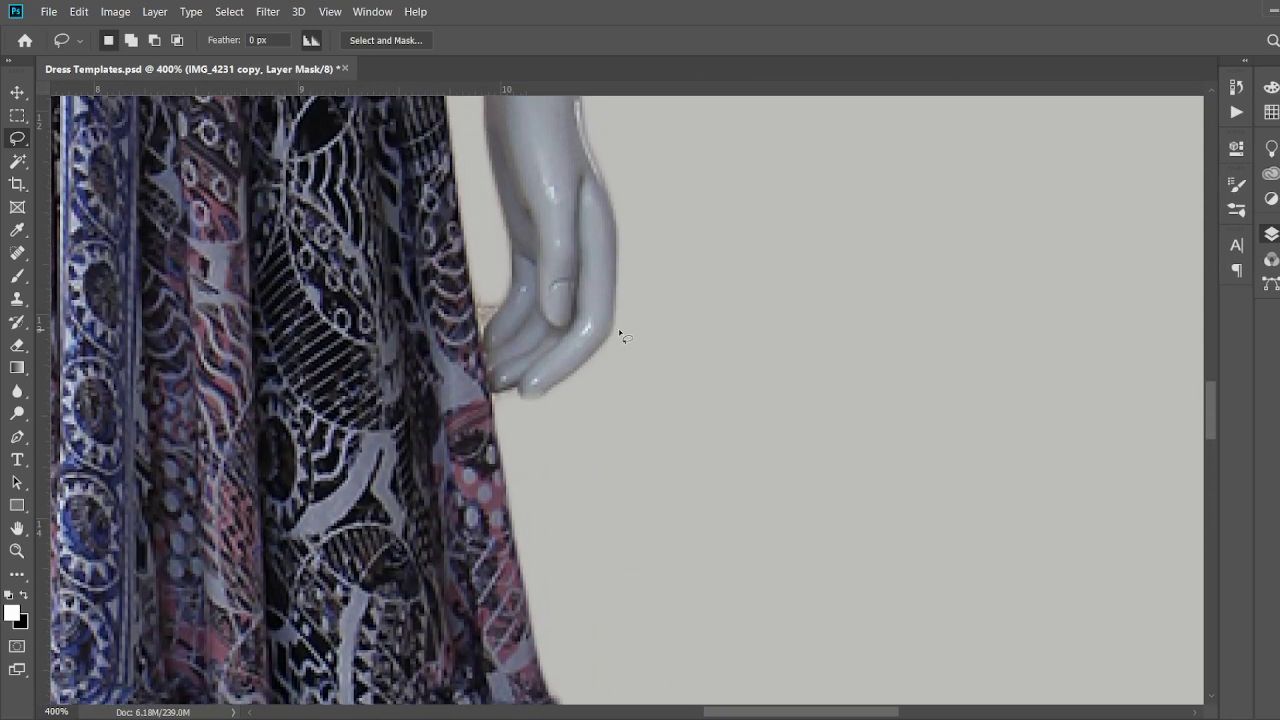
scroll(471, 307, "down", 3)
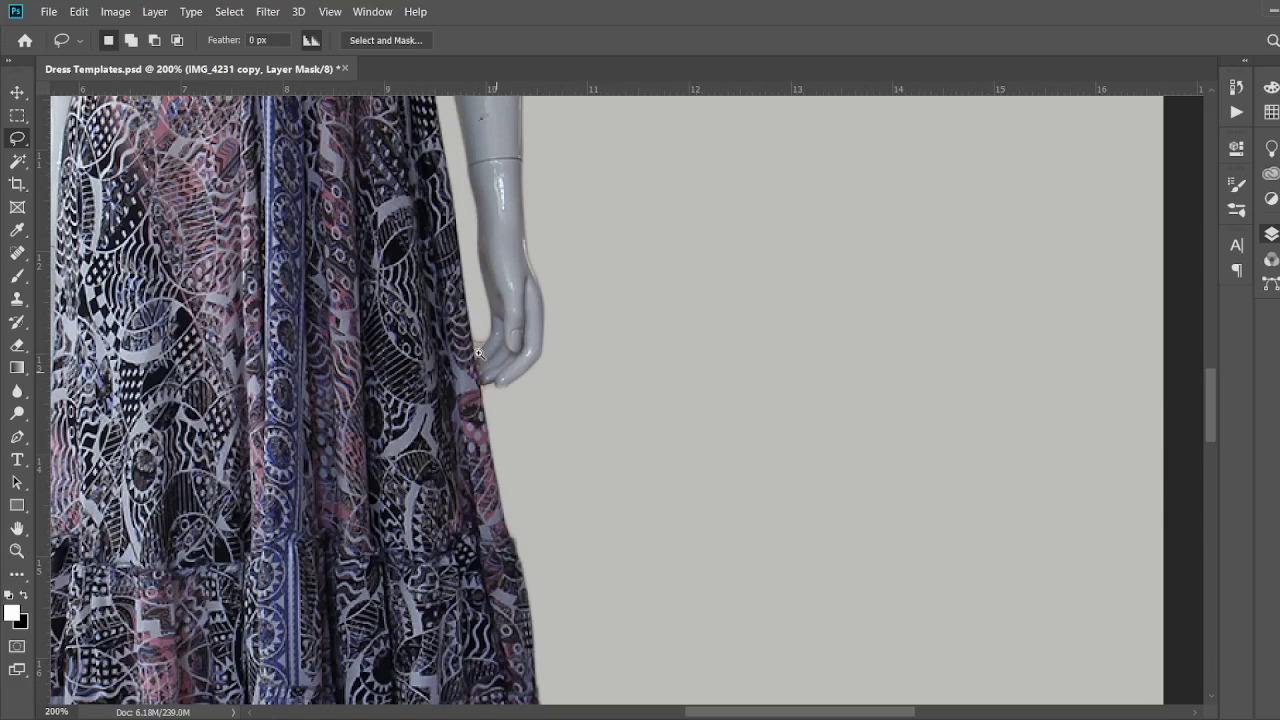
scroll(479, 349, "up", 5)
scroll(479, 349, "up", 1)
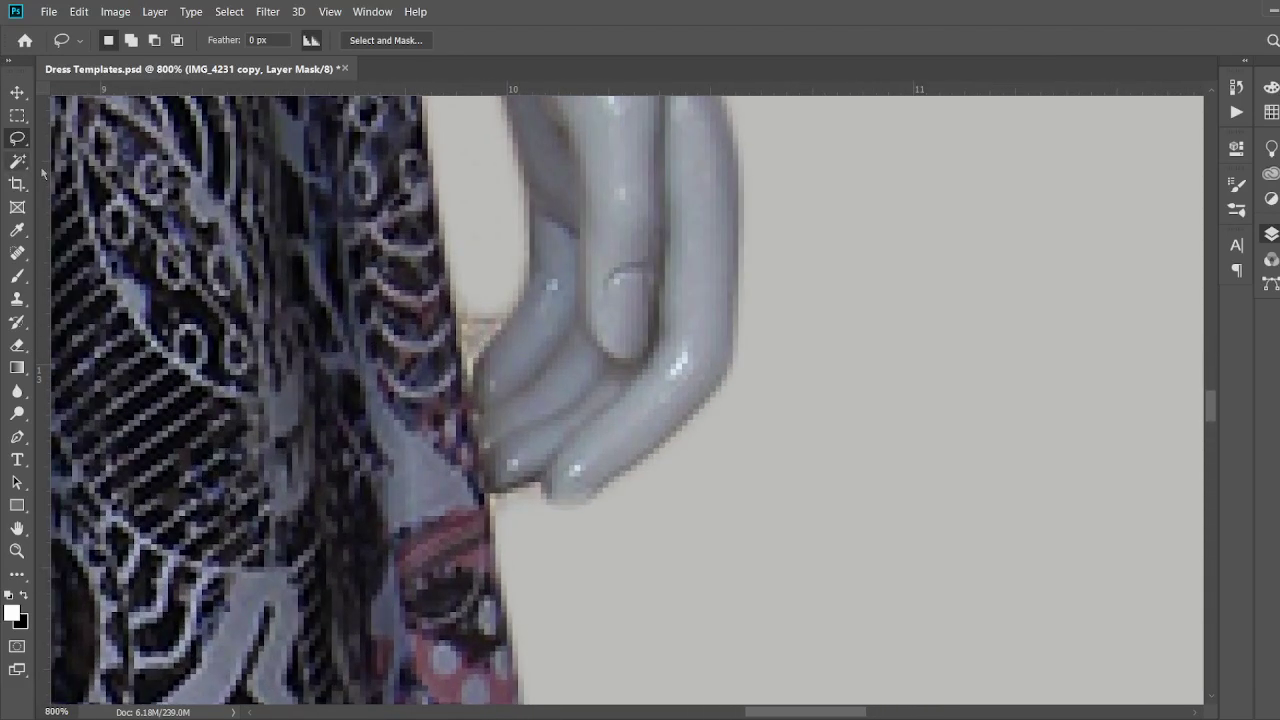
left_click(18, 161)
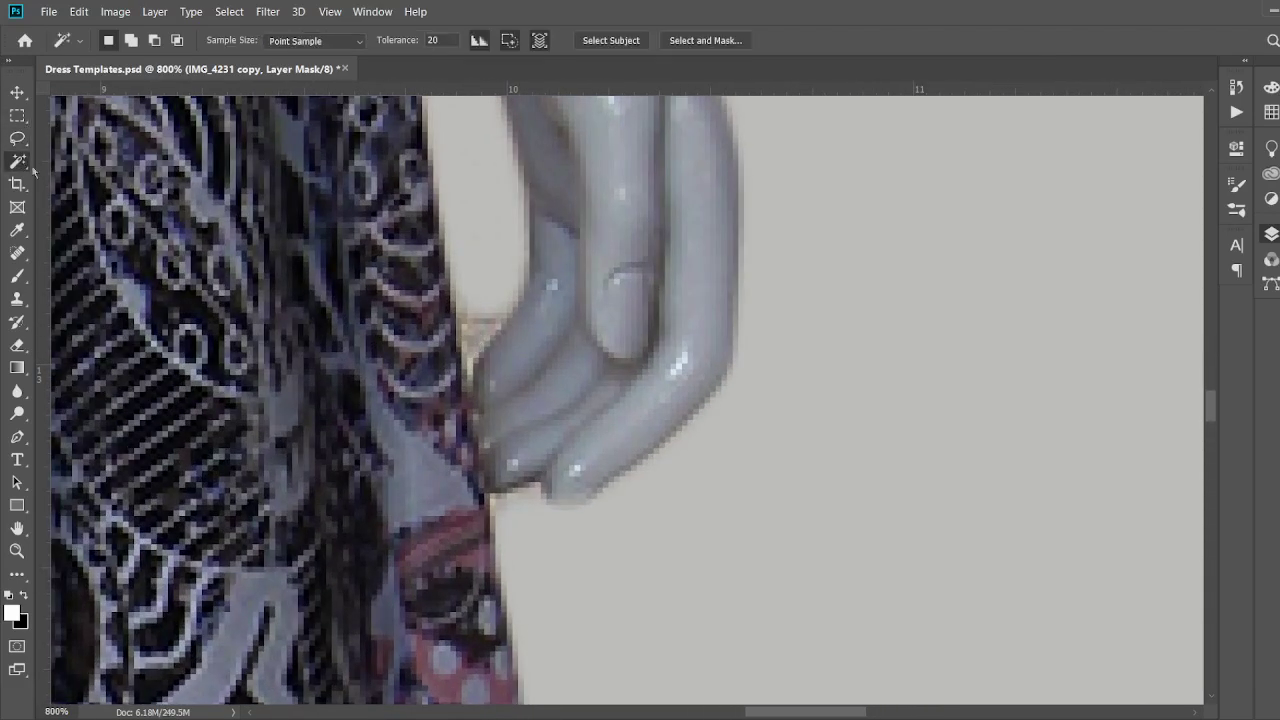
left_click(475, 338)
key("b")
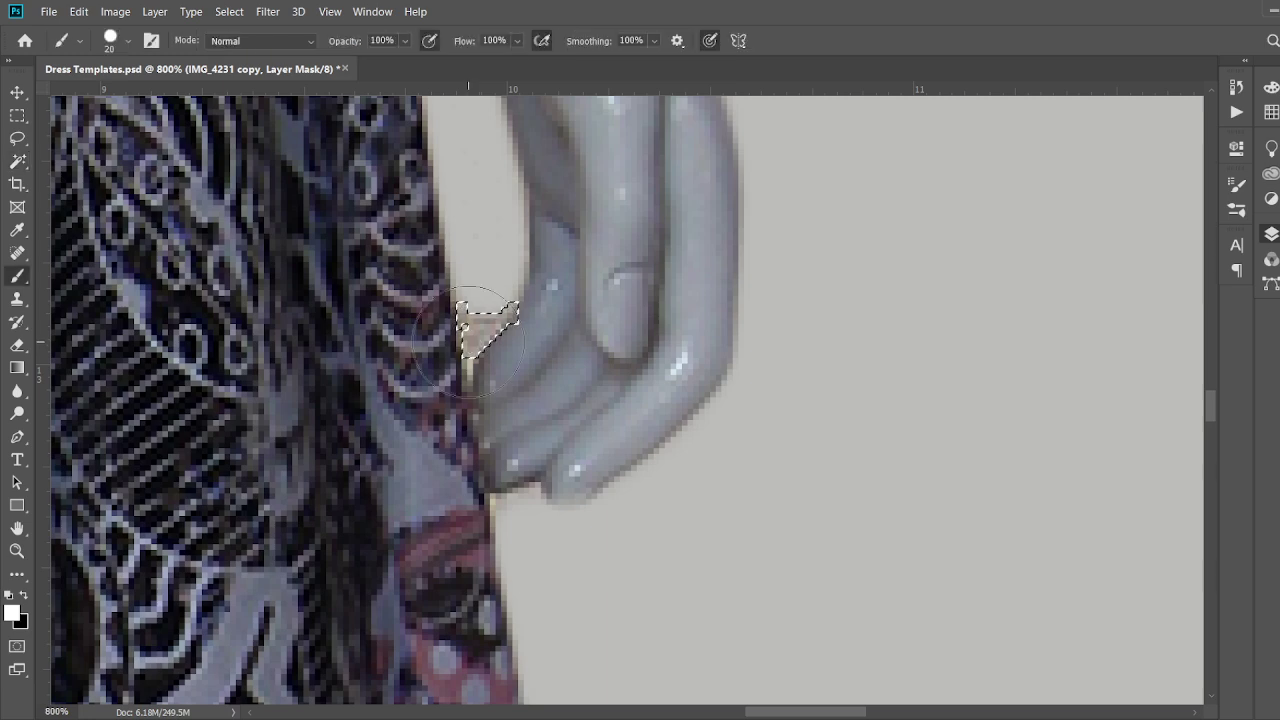
left_click(25, 596)
left_click_drag(536, 341, 489, 320)
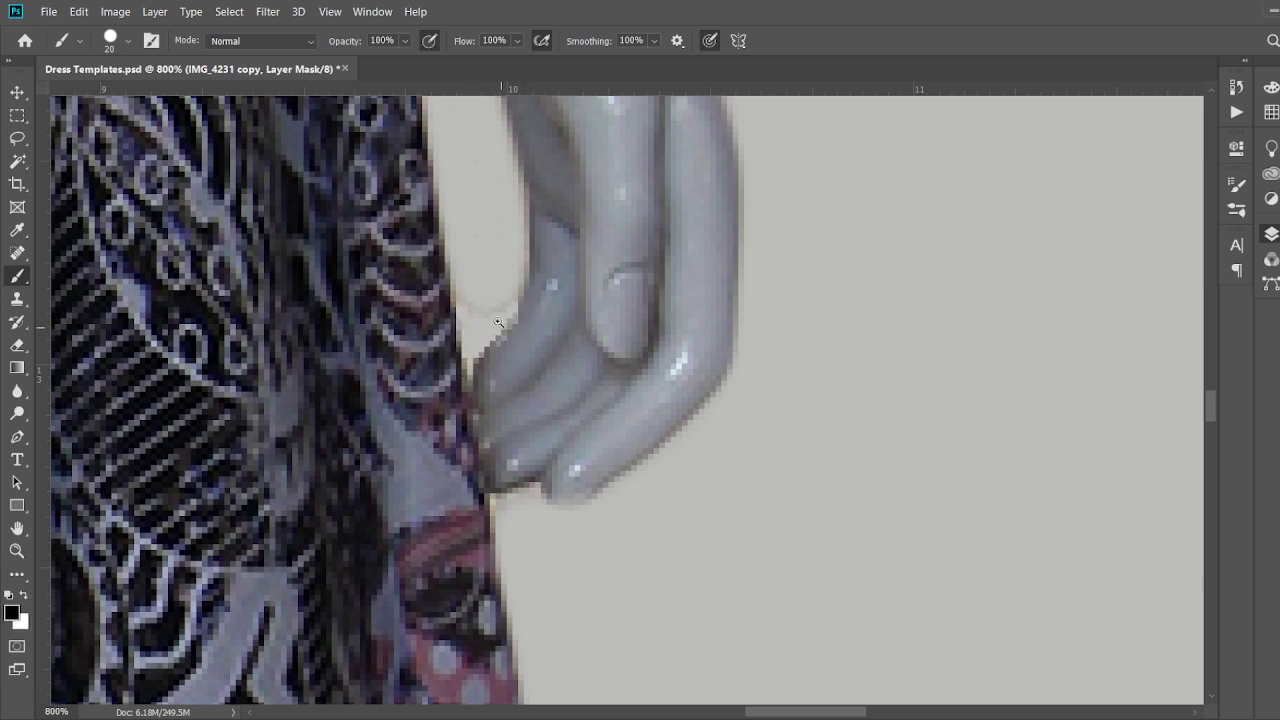
- Reduce the brush size to 7 and paint away the faint leftover line between the fingers and the dress
left_click(498, 322, "ctrl")
left_click(498, 322, "ctrl")
left_click(498, 322, "ctrl")
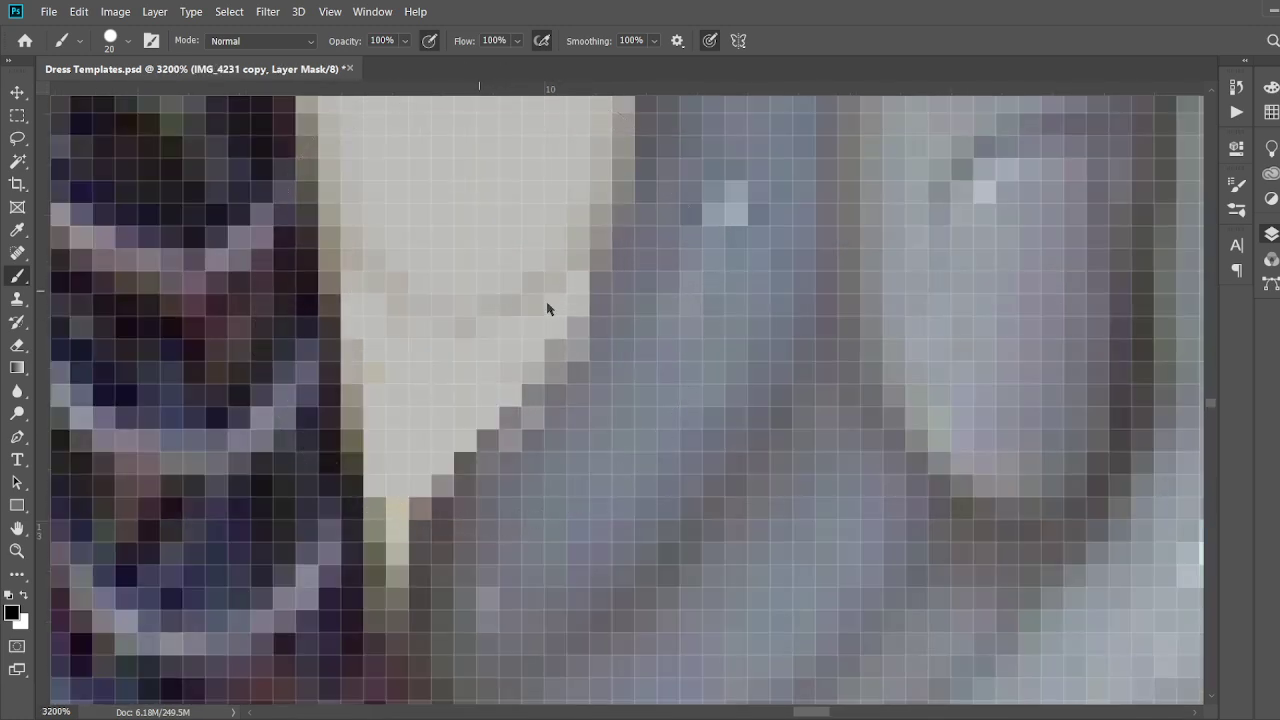
key("bracketleft")
key("bracketleft")
key("bracketleft")
key("bracketleft")
key("bracketleft")
mouse_move(450, 316)
left_mouse_down()
mouse_move(490, 225)
mouse_move(509, 217)
mouse_move(487, 307)
mouse_move(457, 273)
mouse_move(430, 182)
mouse_move(501, 230)
mouse_move(510, 207)
mouse_move(505, 270)
left_mouse_up()
- Paint black over the faint marks remaining in the gap between the hand and the dress with a size 7 brush
left_click(505, 270, "ctrl+alt")
left_click_drag(411, 152, 528, 435)
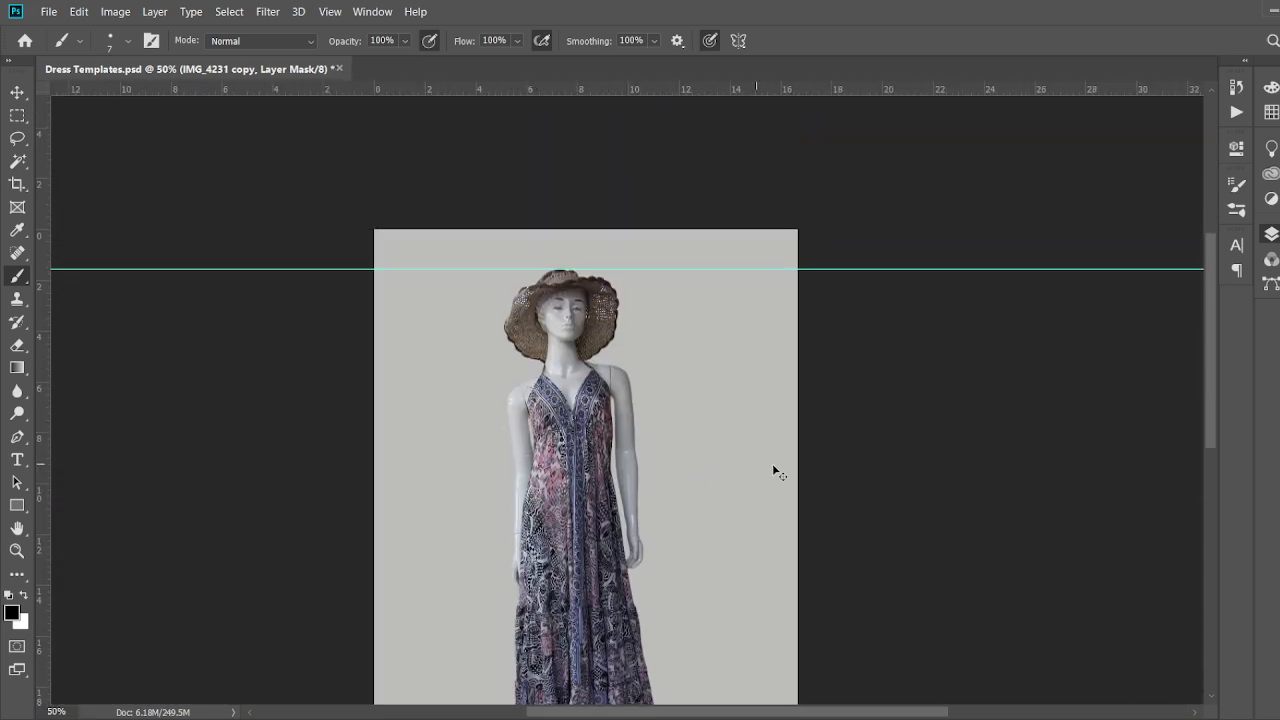
- Select the yellowish backdrop patch between the hat brim and the shoulder beside the dress strap with the Magic Wand
left_click(577, 369, "ctrl")
left_click(577, 369, "ctrl")
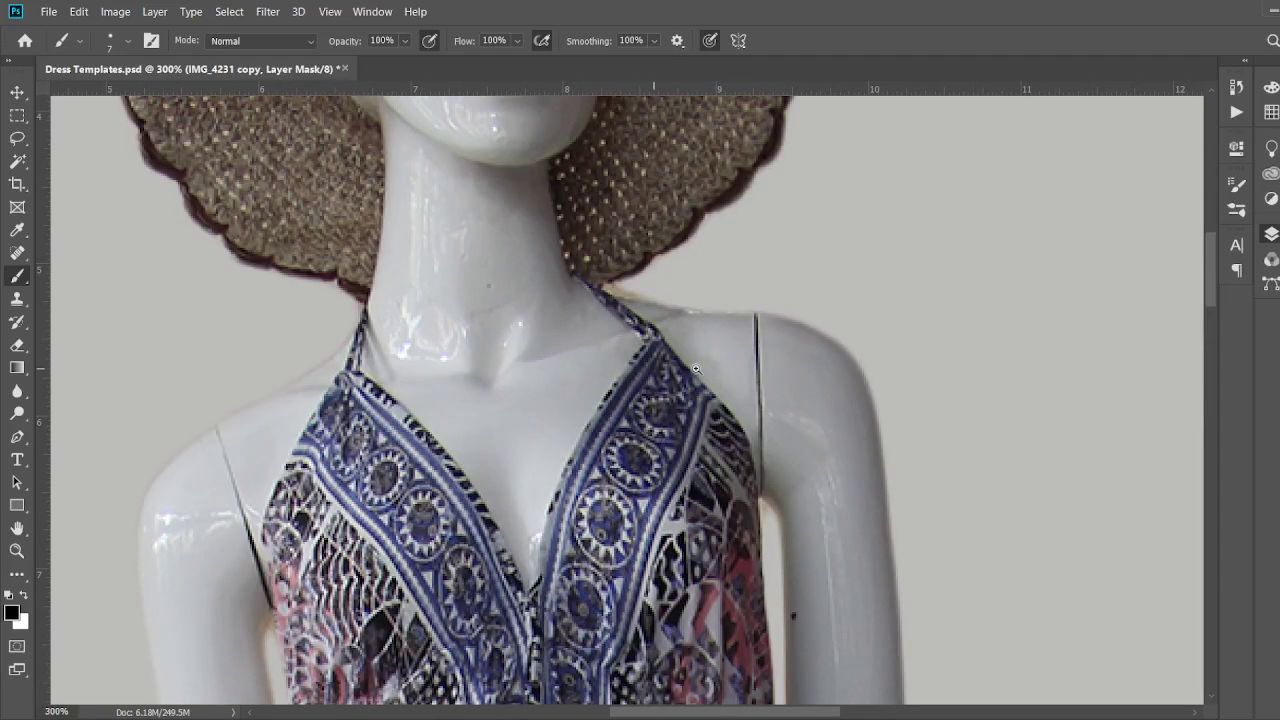
left_click(653, 302, "ctrl")
left_click(653, 302, "ctrl")
left_click(653, 302, "ctrl")
left_click(653, 302, "ctrl")
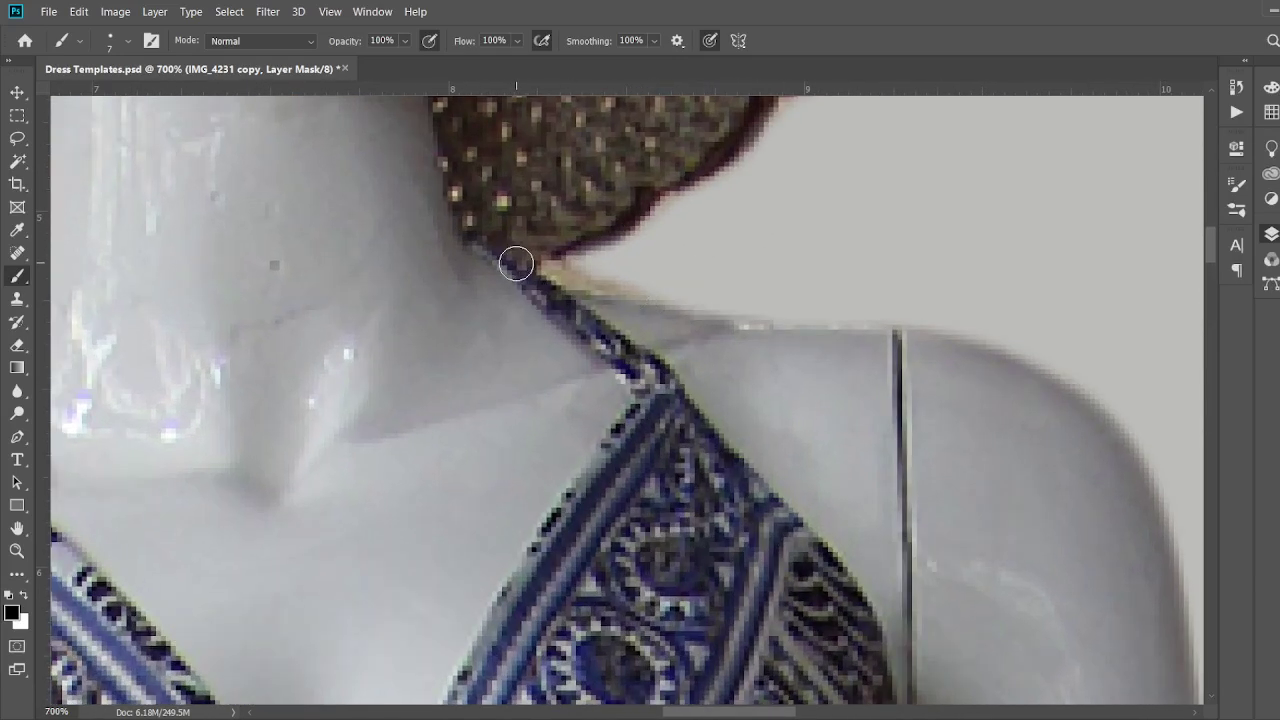
left_click(17, 161)
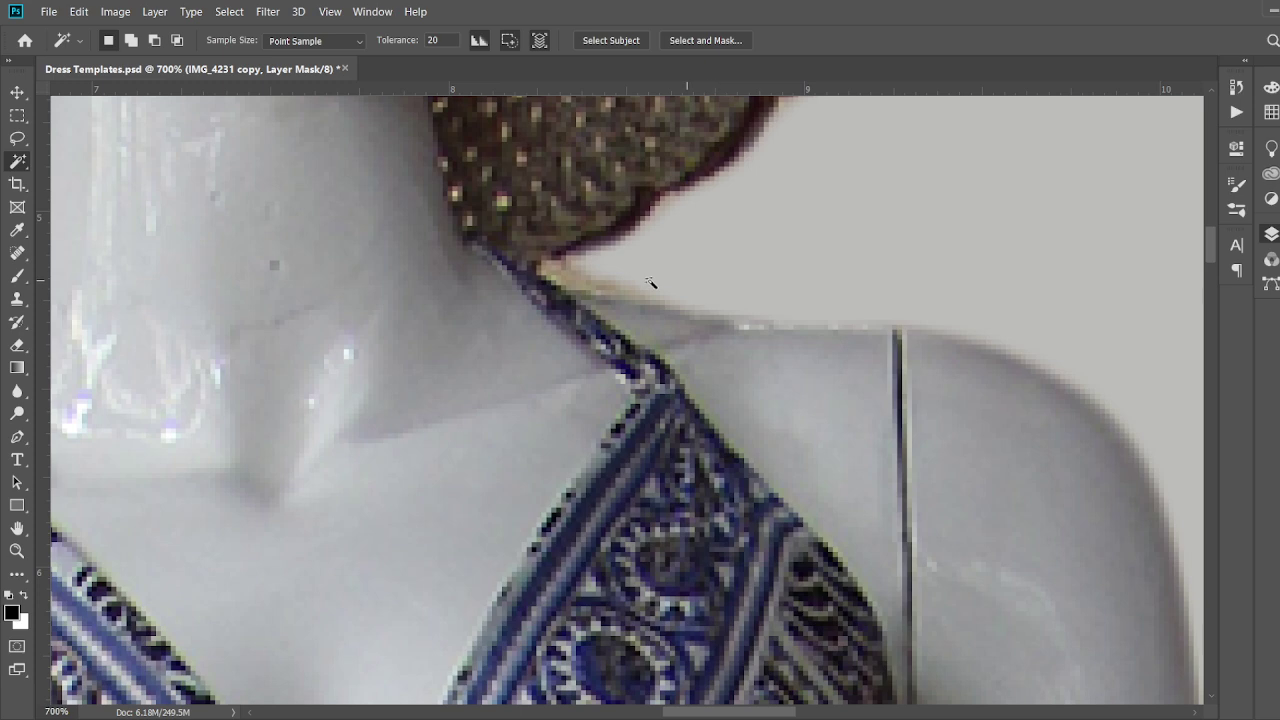
left_click(633, 289)
left_click(652, 303, "shift")
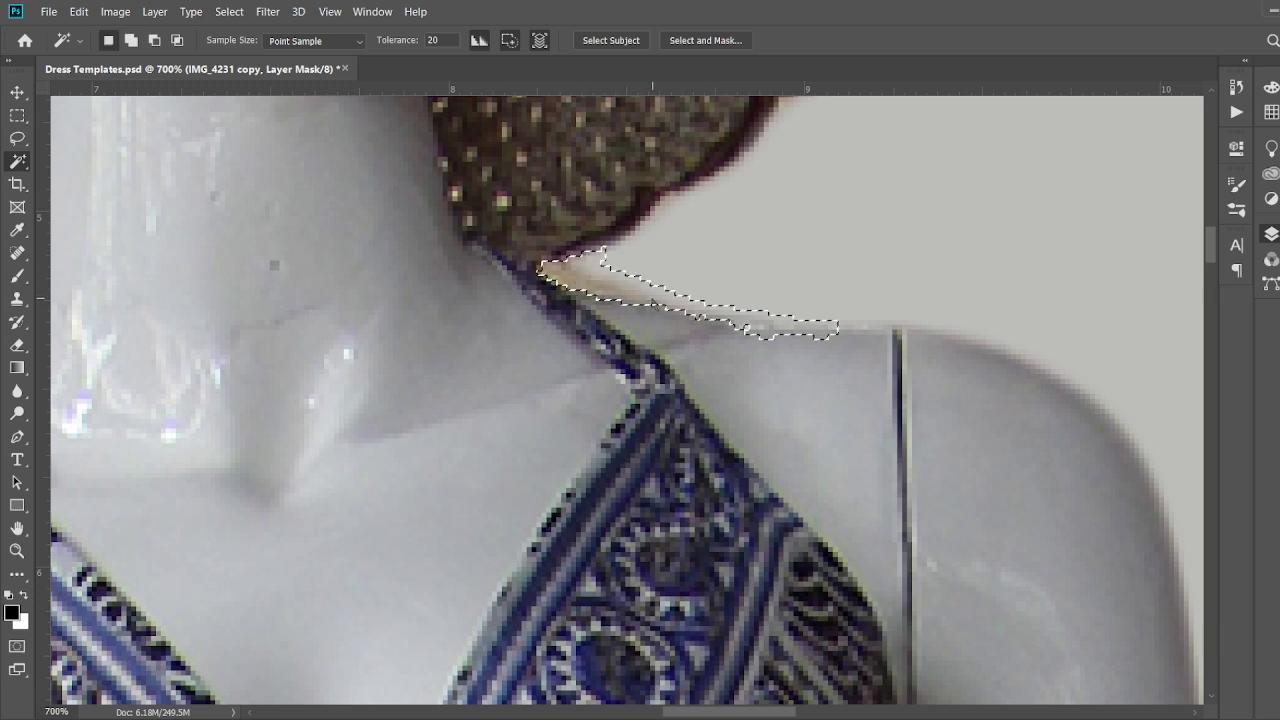
key("ctrl+z")
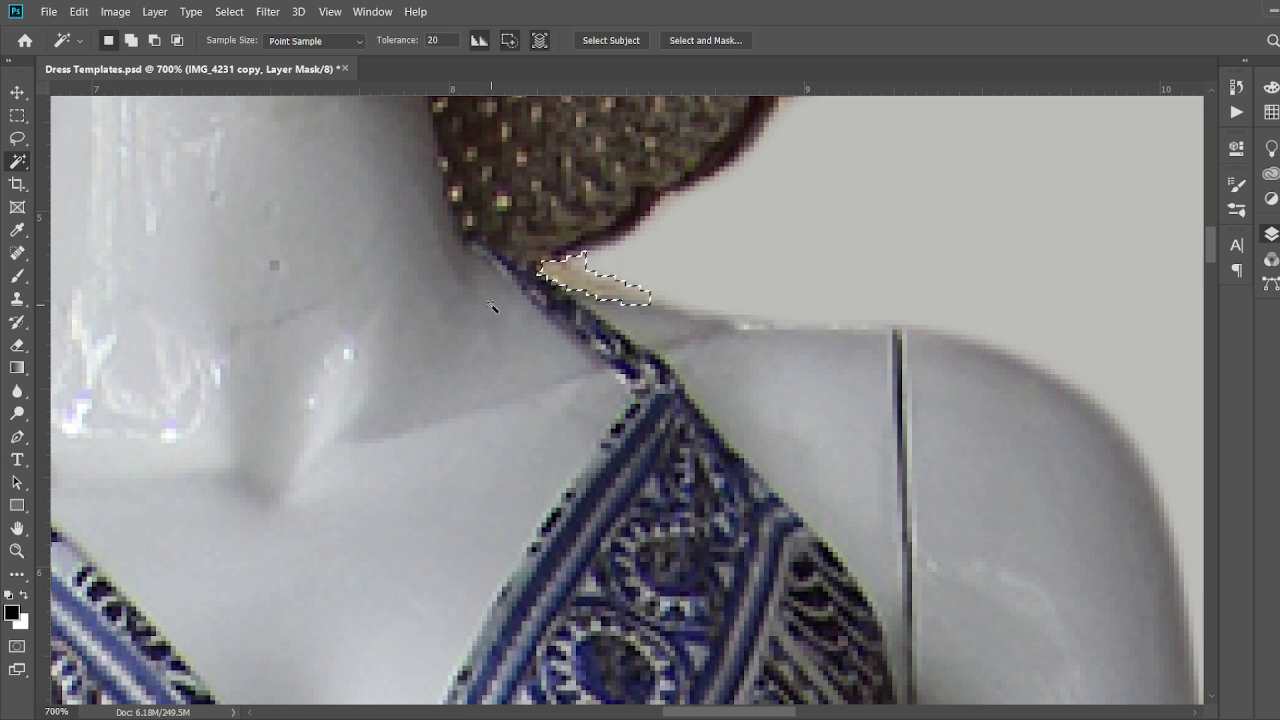
- Paint the selected patch beside the strap black on the layer mask with the Brush, and deselect it
key("b")
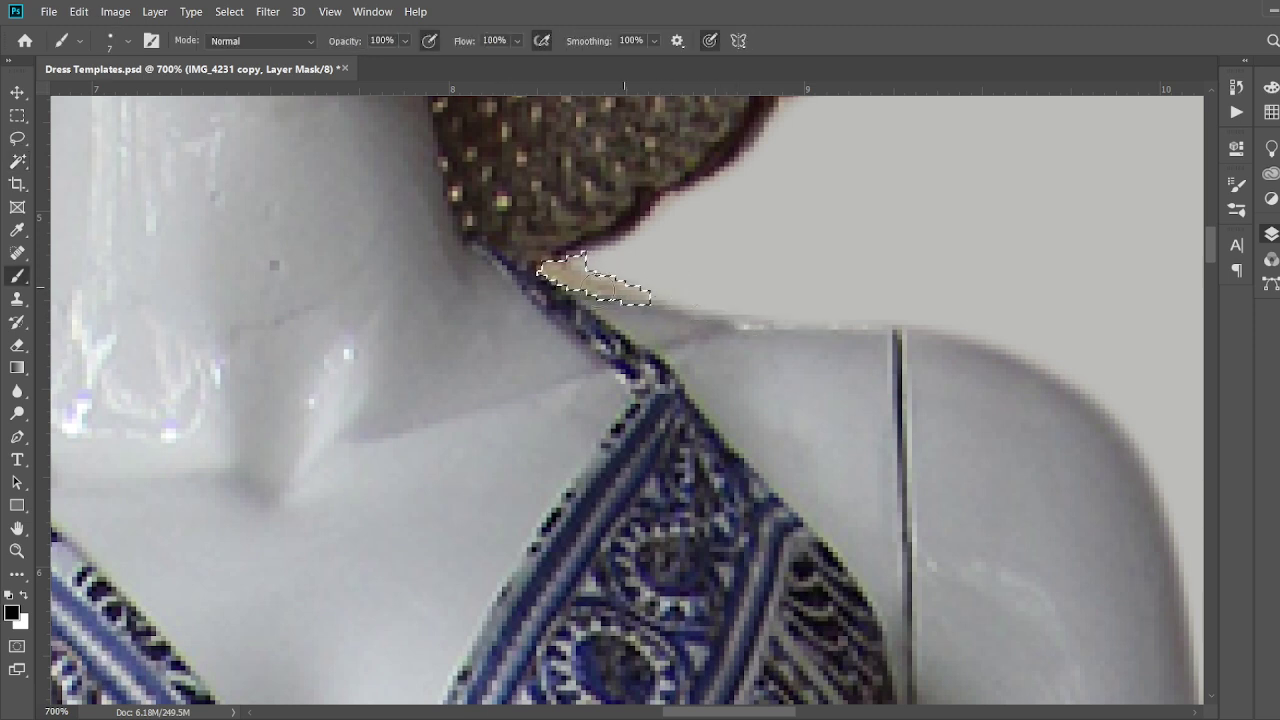
mouse_move(590, 270)
left_mouse_down()
mouse_move(539, 266)
mouse_move(557, 255)
mouse_move(529, 270)
mouse_move(499, 262)
left_mouse_up()
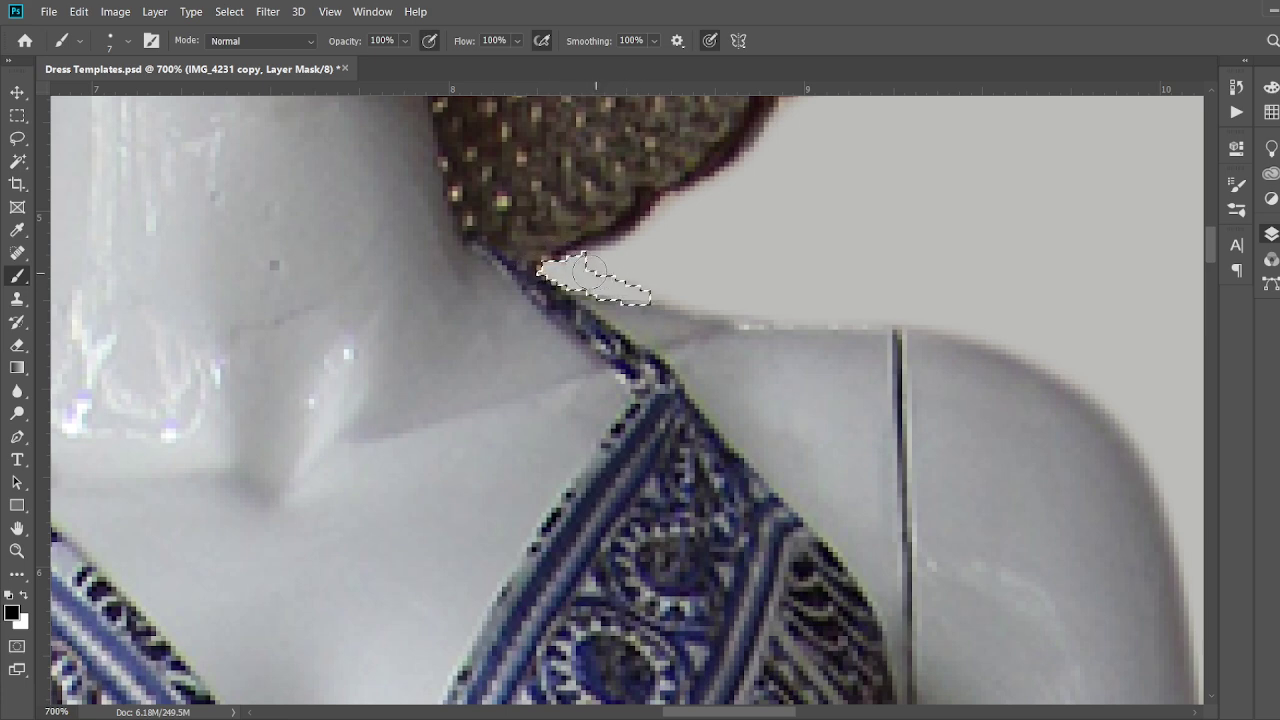
key("ctrl+d")
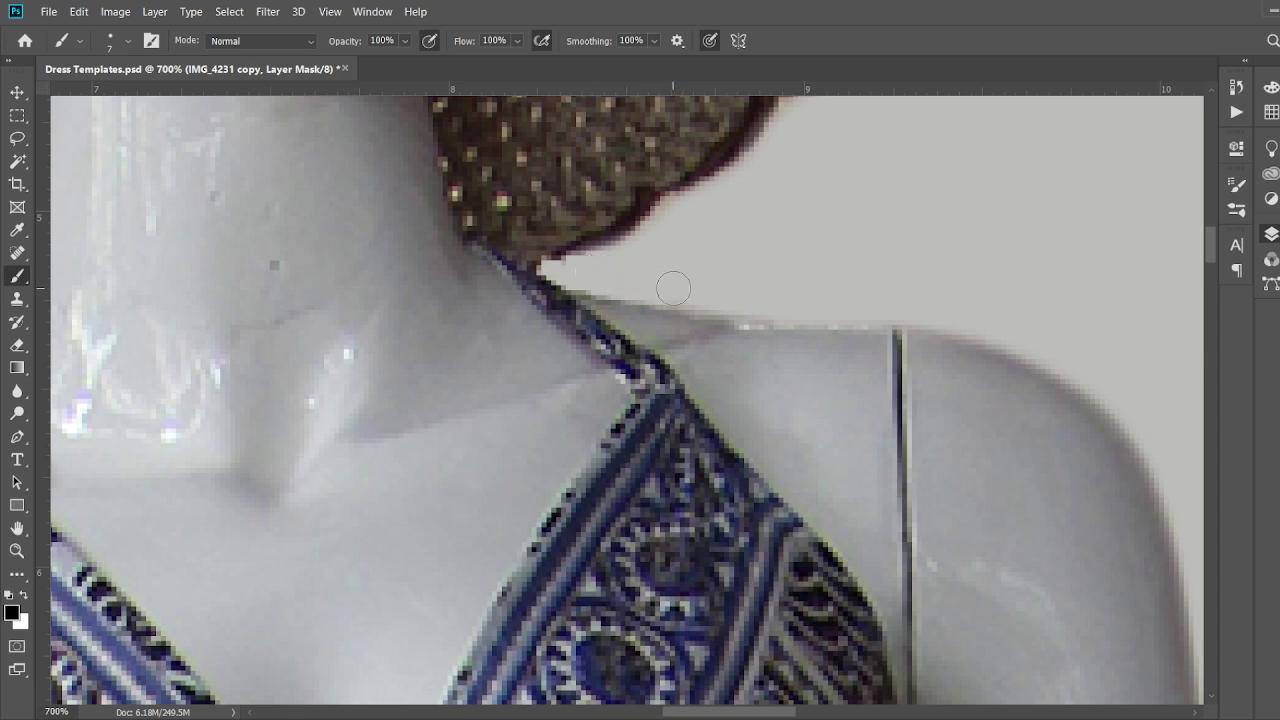
- Touch up the mask in black under the hat brim, at the outer edge of the other dress strap
scroll(547, 305, "down", 2)
left_click(547, 305, "alt")
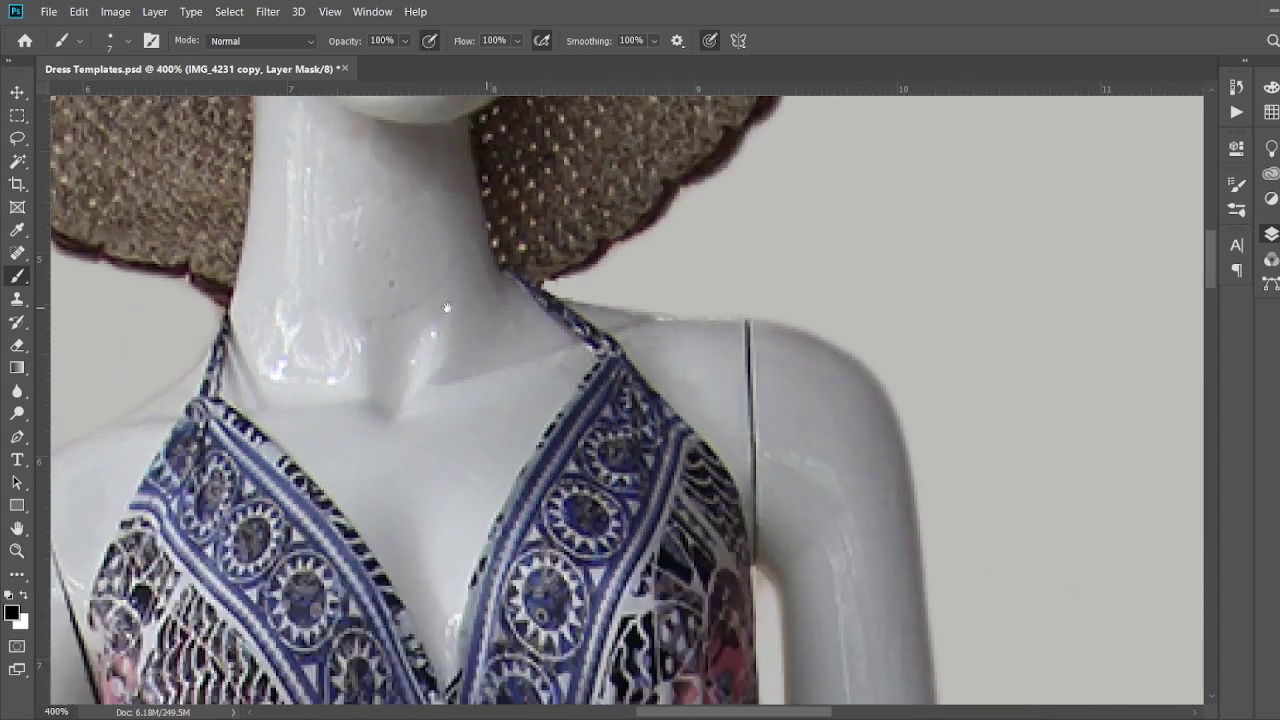
left_click_drag(412, 309, 666, 263)
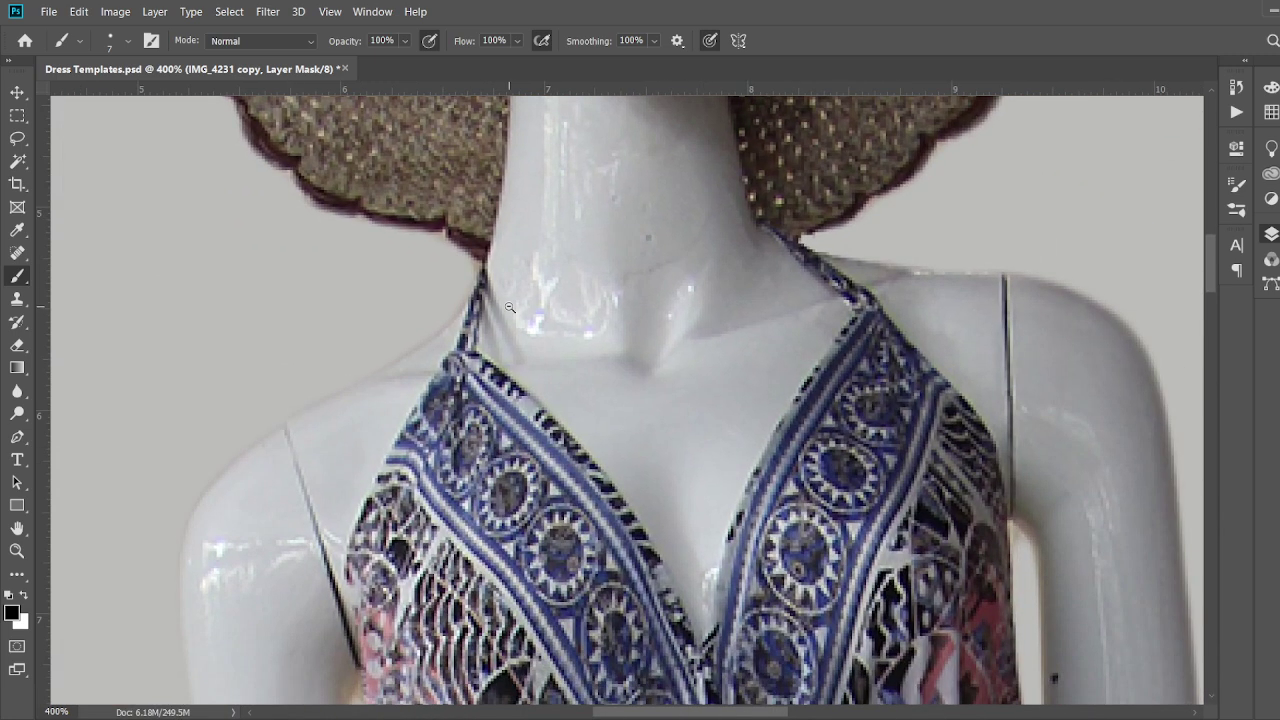
scroll(488, 272, "up", 4)
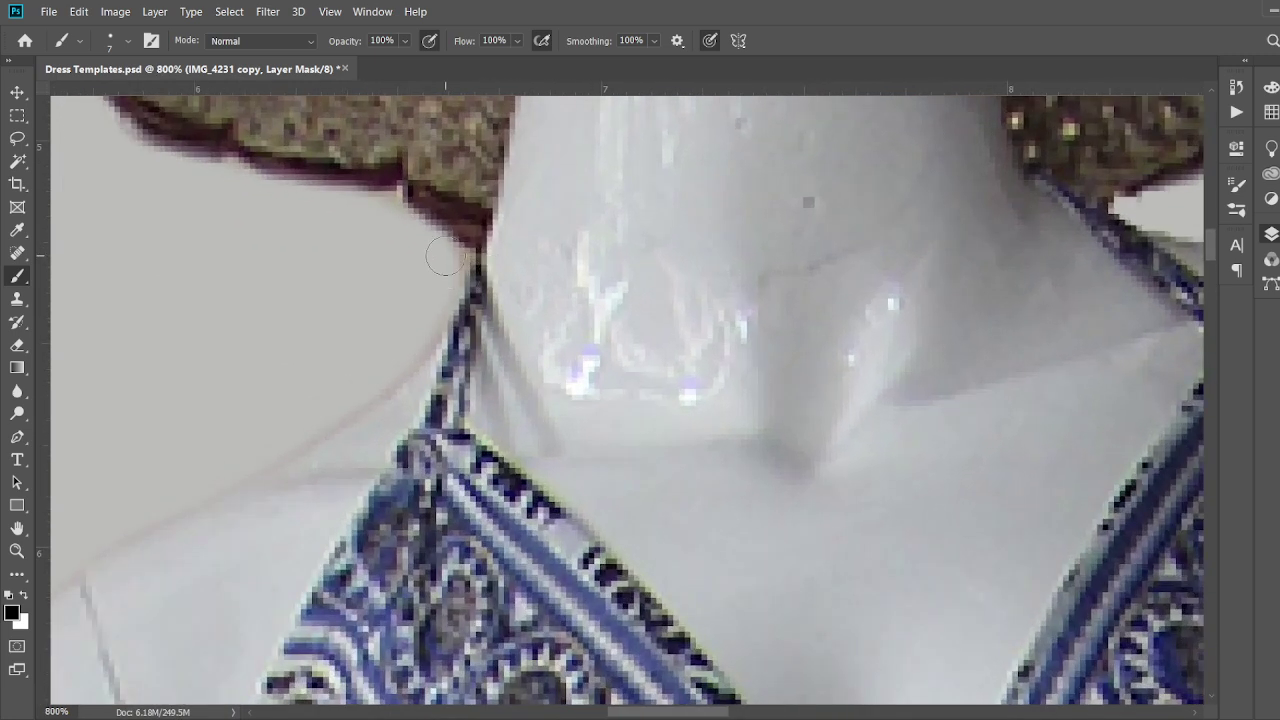
left_click(450, 260)
- Inspect the masked edges of the whole mannequin, from the hat and arms down to the hem and feet
scroll(388, 338, "down", 10)
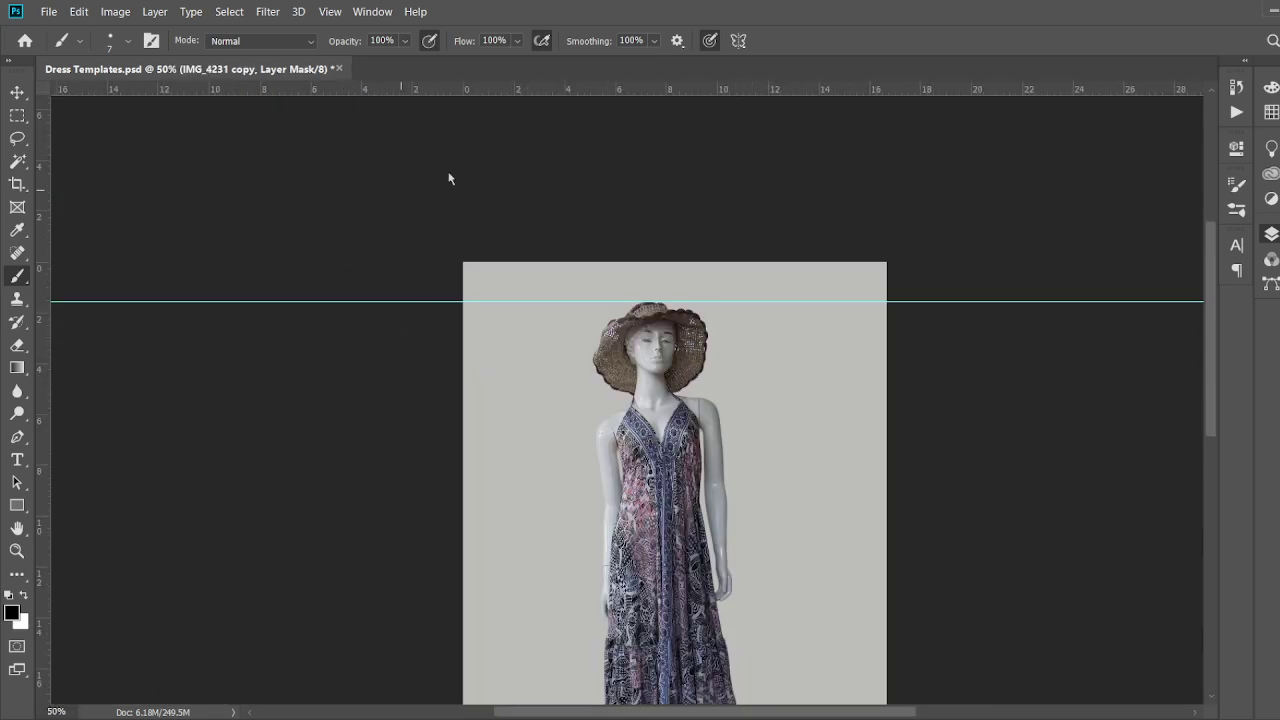
scroll(940, 557, "down", 3)
scroll(690, 498, "up", 1)
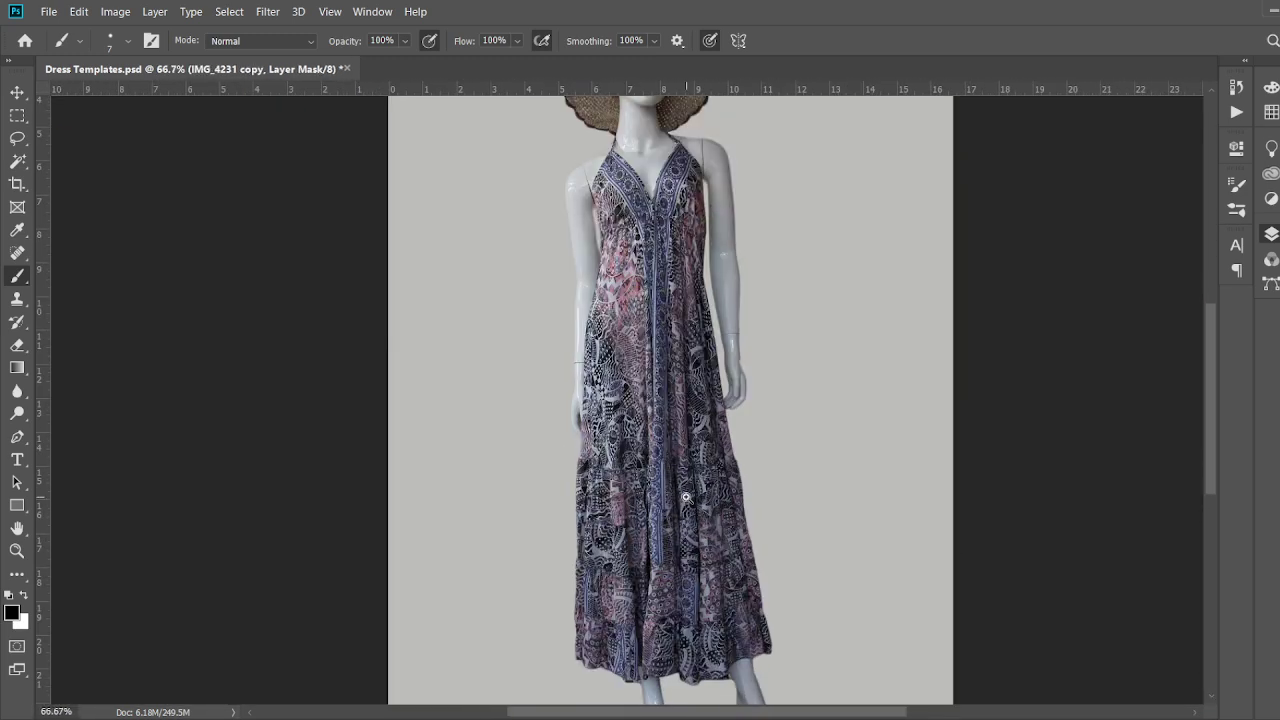
scroll(776, 490, "down", 2)
scroll(820, 527, "down", 2)
scroll(767, 563, "up", 2)
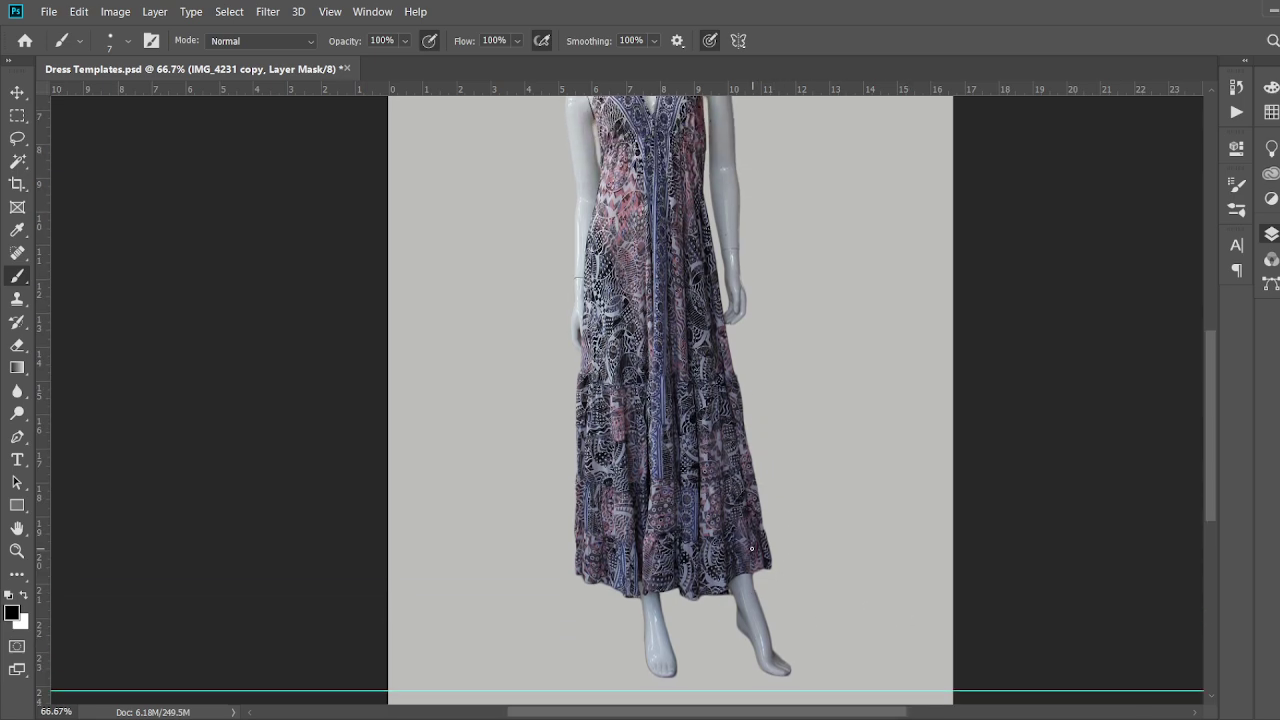
scroll(784, 568, "up", 2)
scroll(709, 569, "up", 5)
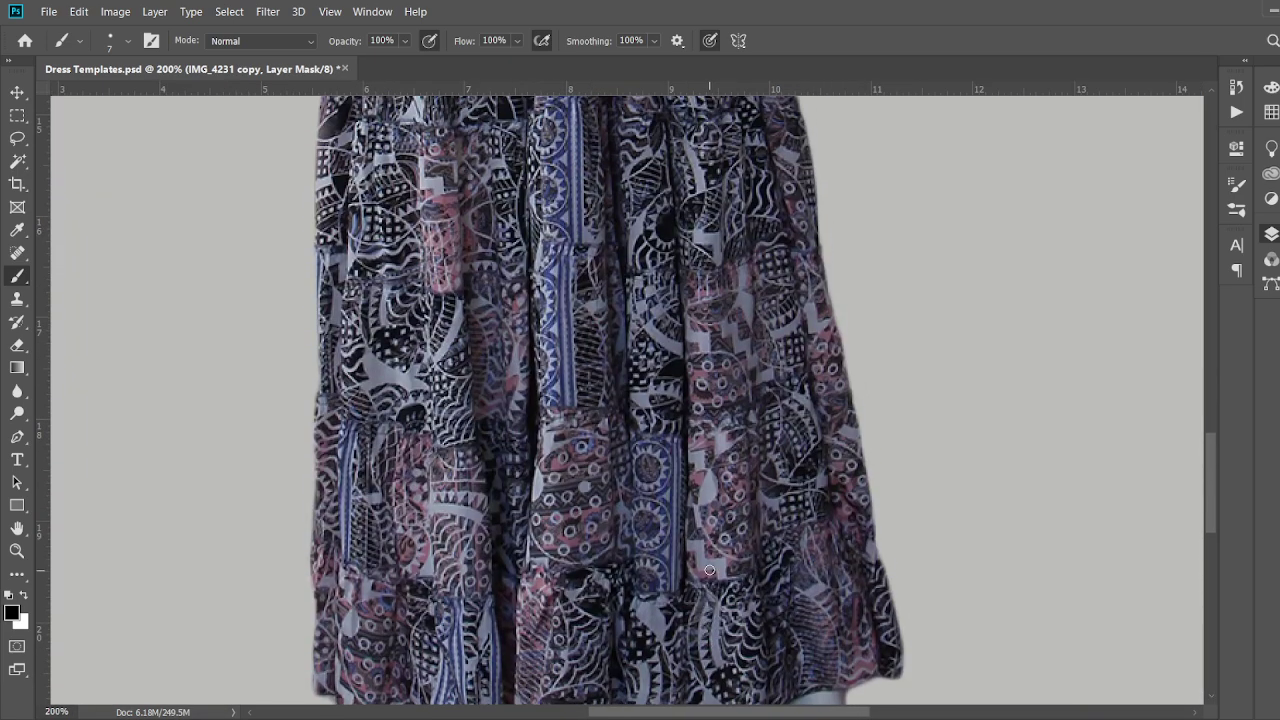
scroll(709, 569, "up", 5)
scroll(657, 410, "down", 4)
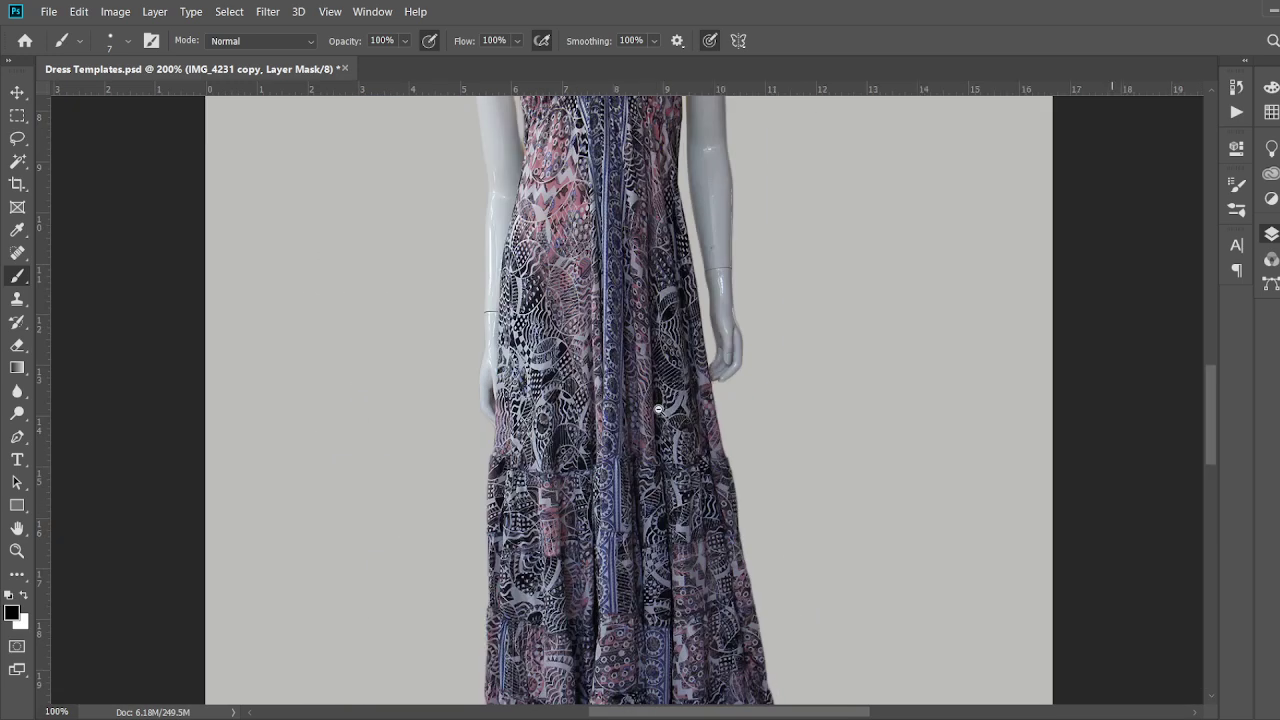
scroll(595, 377, "down", 1)
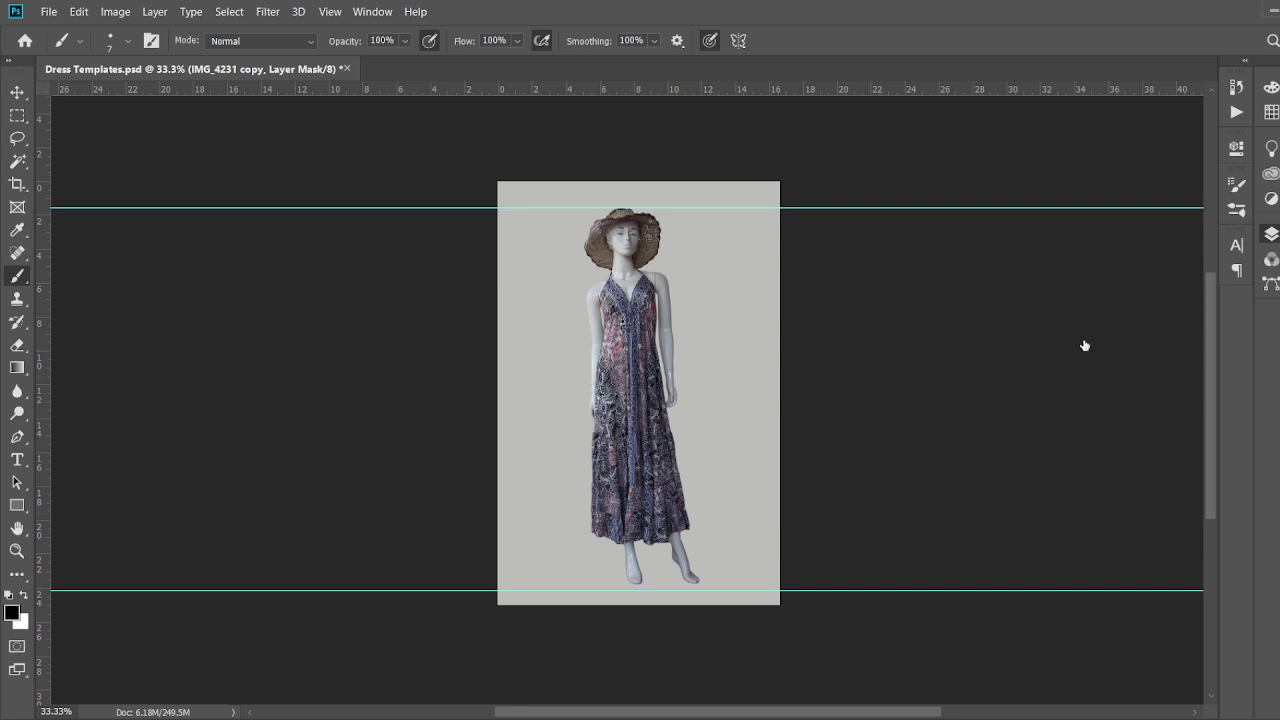
- Target the image of the IMG_4231 copy layer instead of its mask and brighten the mannequin and dress
key("ctrl+2")
key("i")
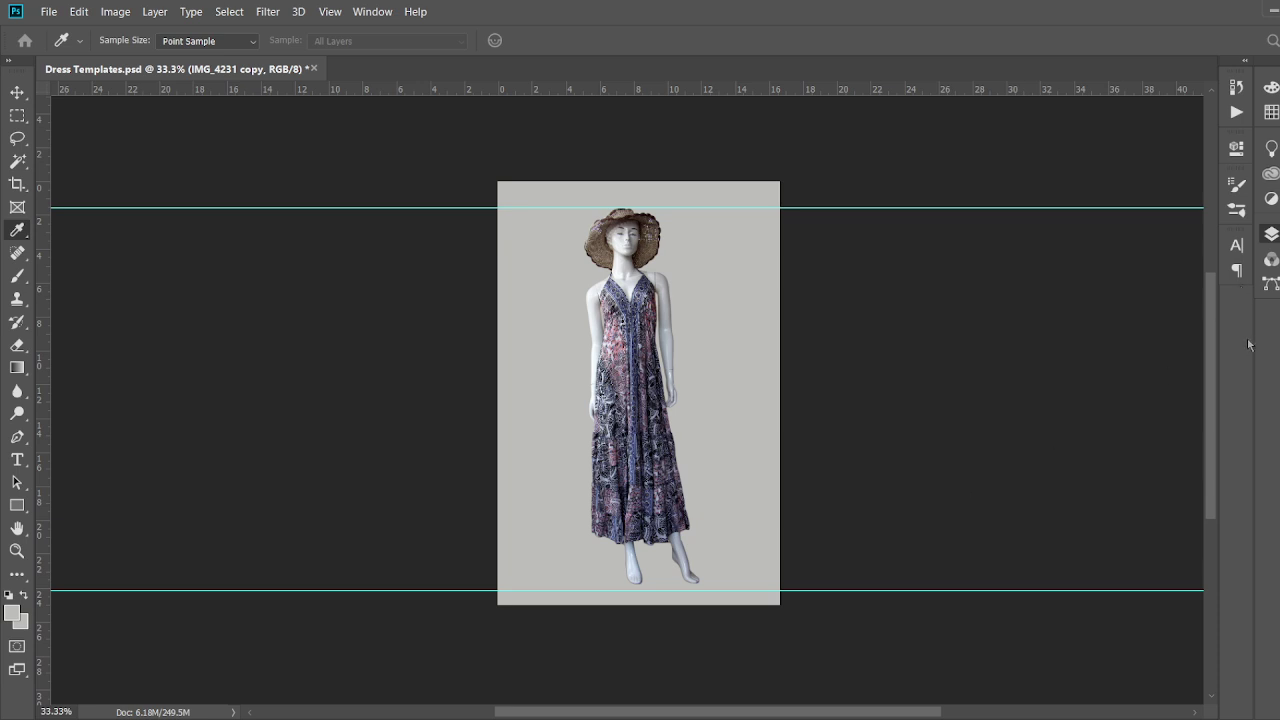
key("b")
- Examine the brightened mannequin and dress up close, from the hat down to the feet
key("ctrl+plus")
key("ctrl+plus")
key("ctrl+plus")
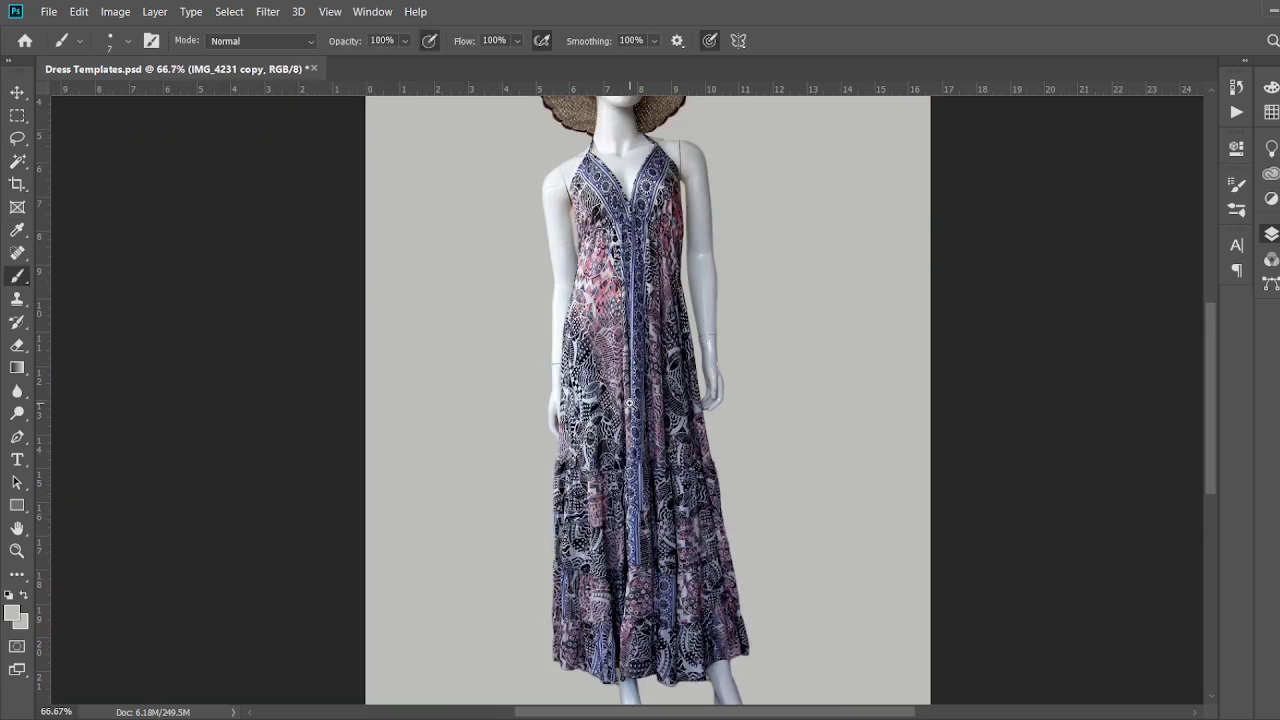
scroll(652, 399, "down", 5)
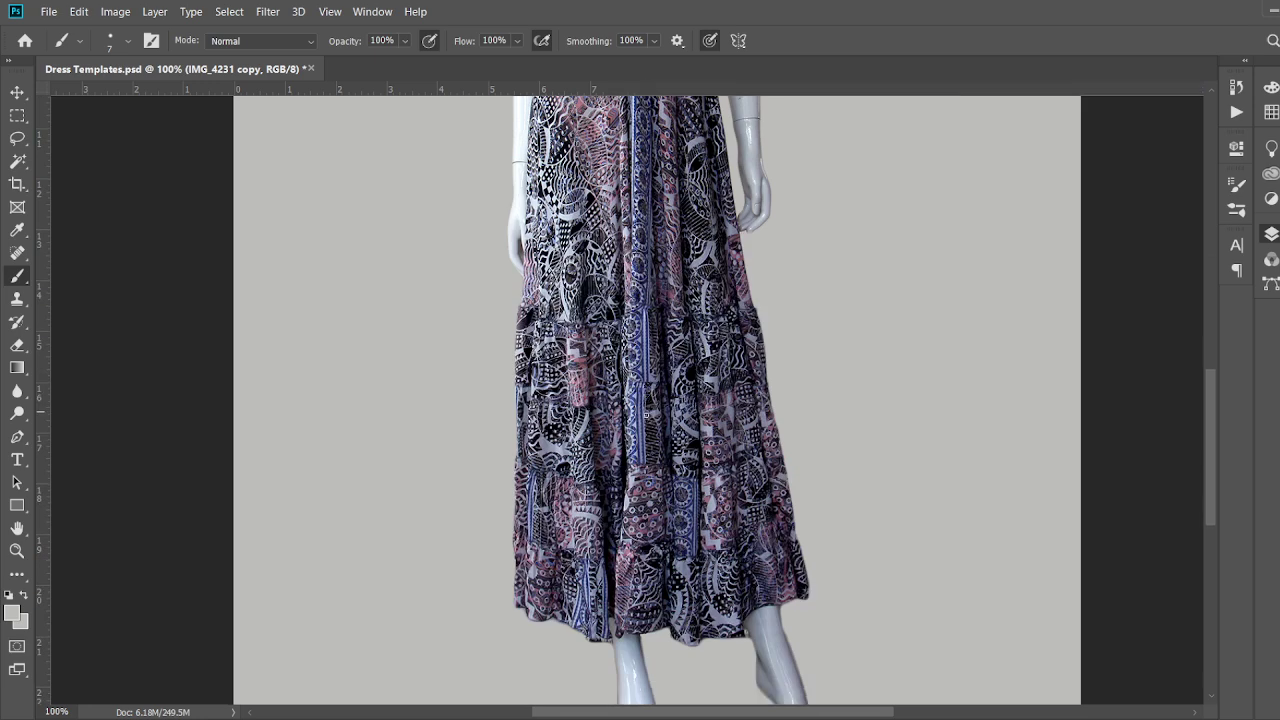
scroll(646, 418, "up", 1)
scroll(646, 418, "up", 6)
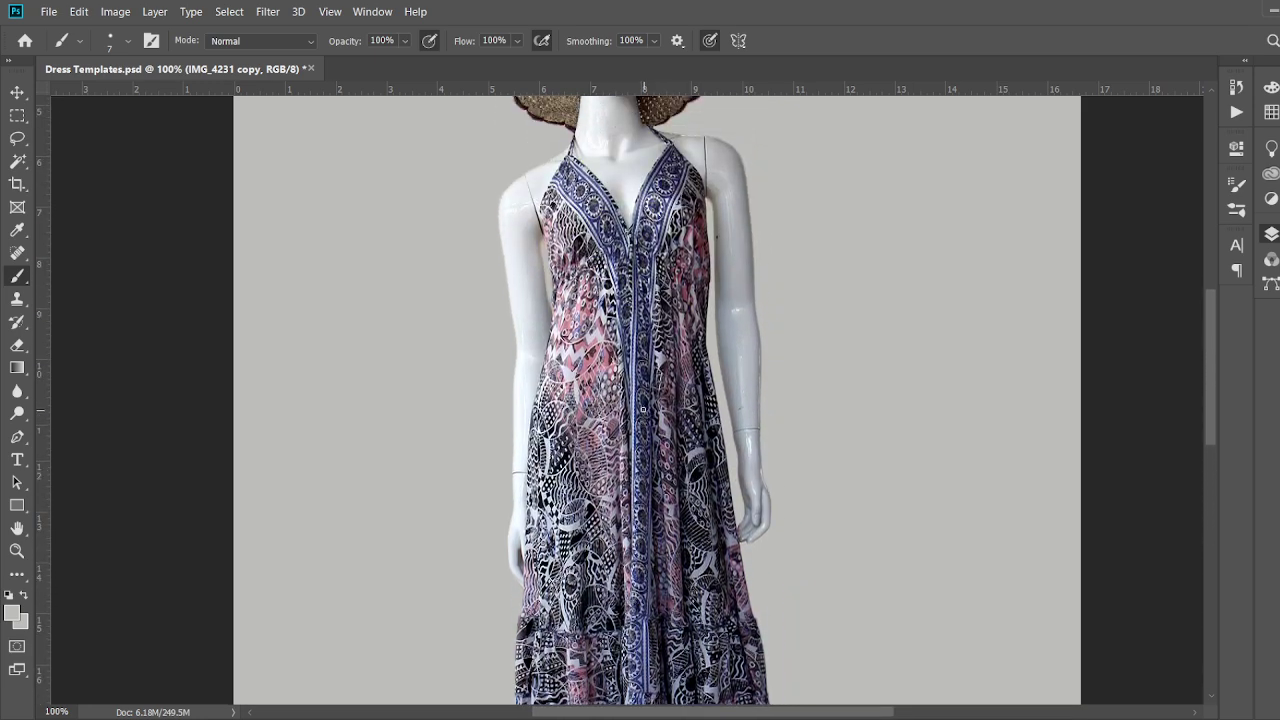
key("ctrl+minus")
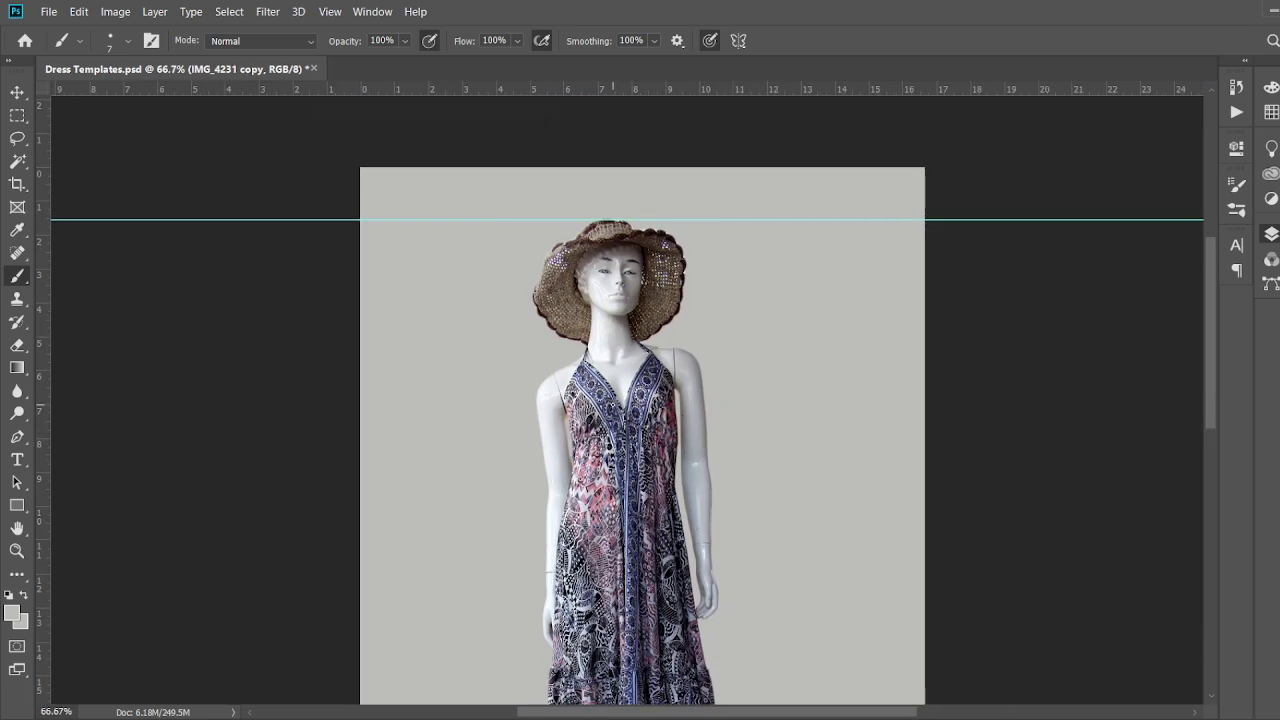
scroll(744, 274, "down", 5)
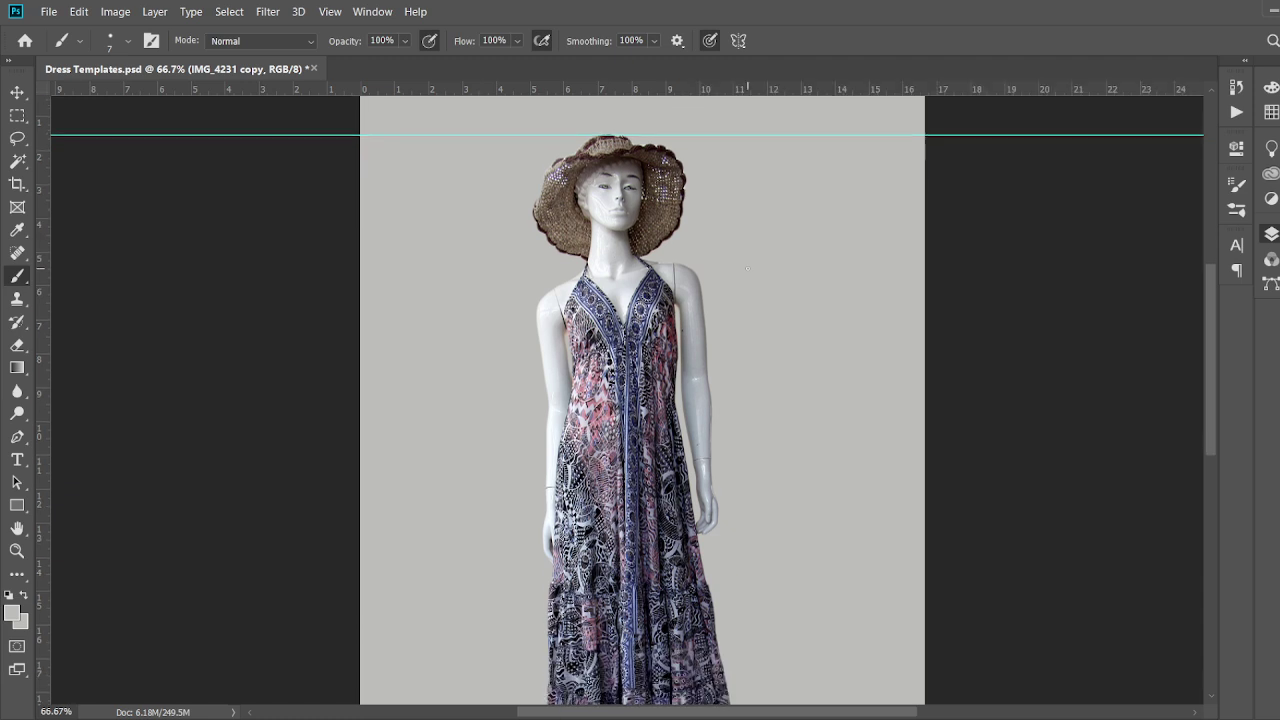
scroll(744, 274, "down", 3)
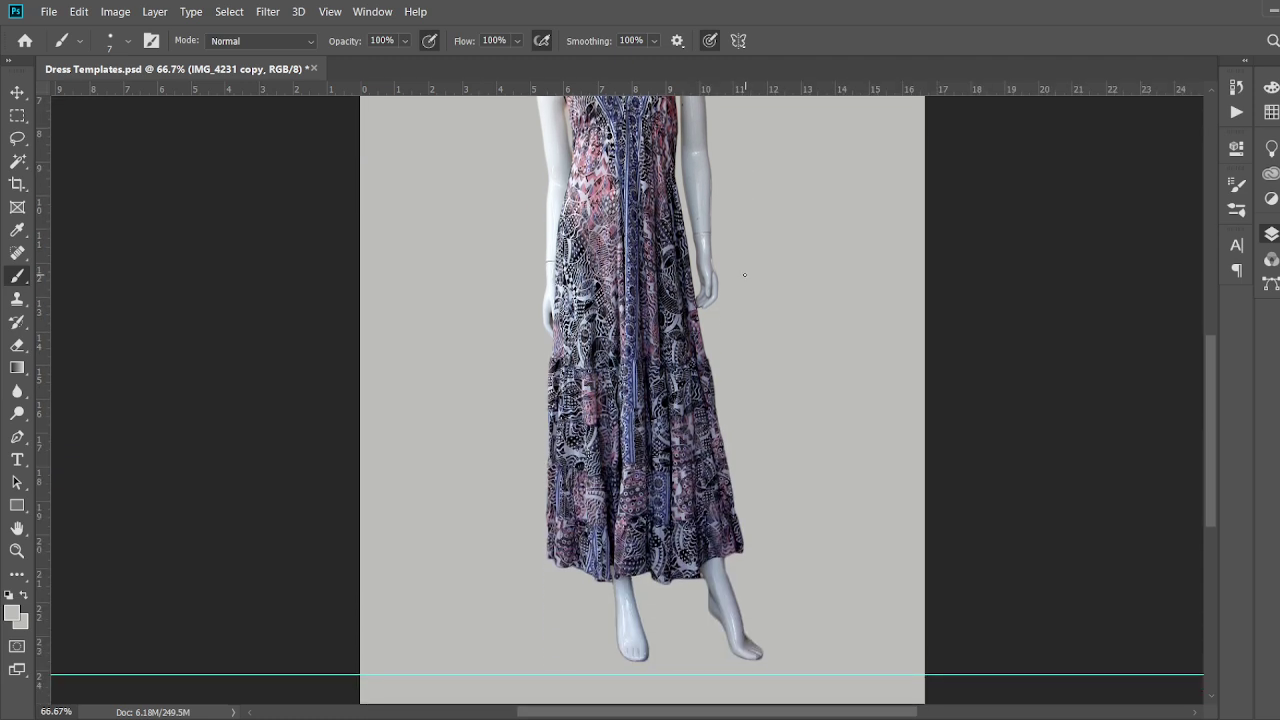
scroll(744, 276, "up", 6)
scroll(743, 280, "up", 2)
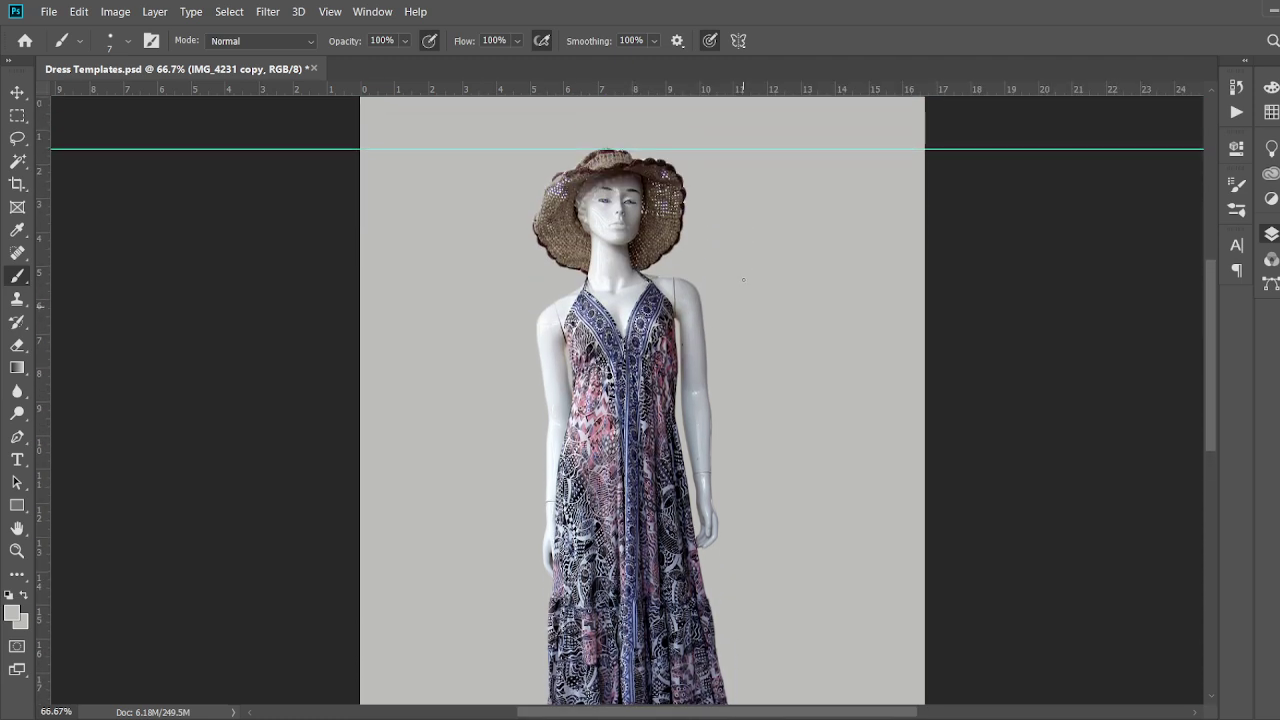